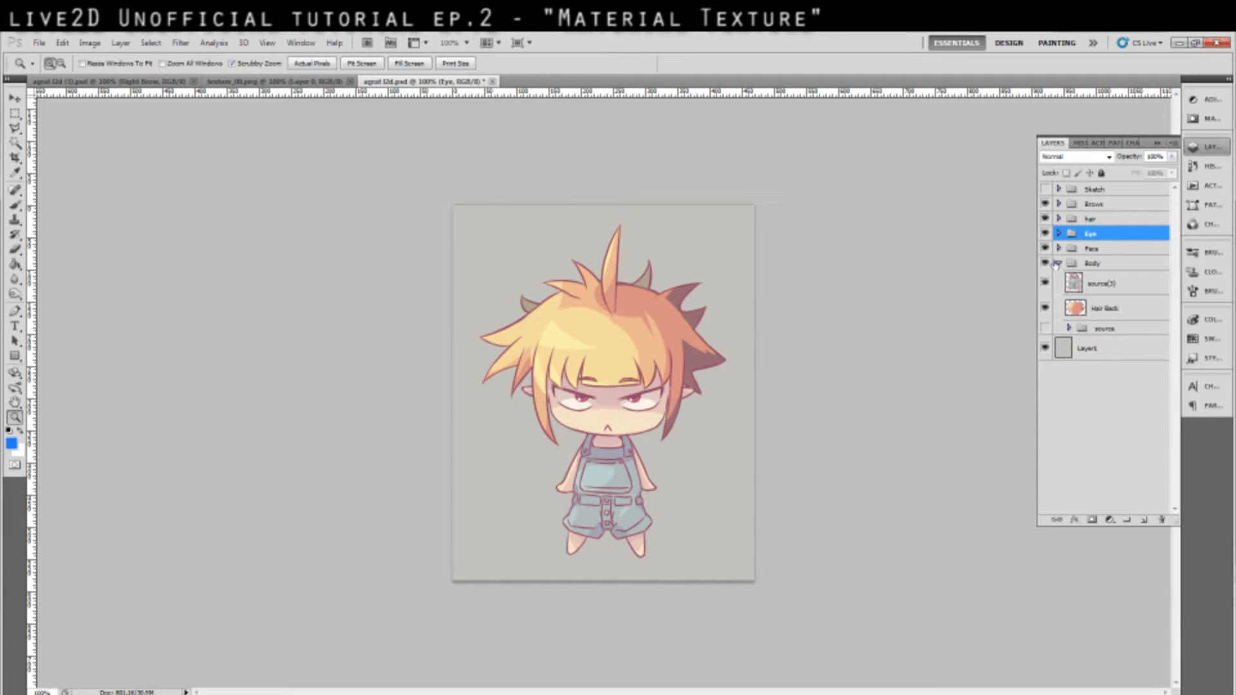
Hide everything above the Body group's source folder, including source(3) and Hair Back, and show the source folder with its layers expanded.
click(1058, 263)
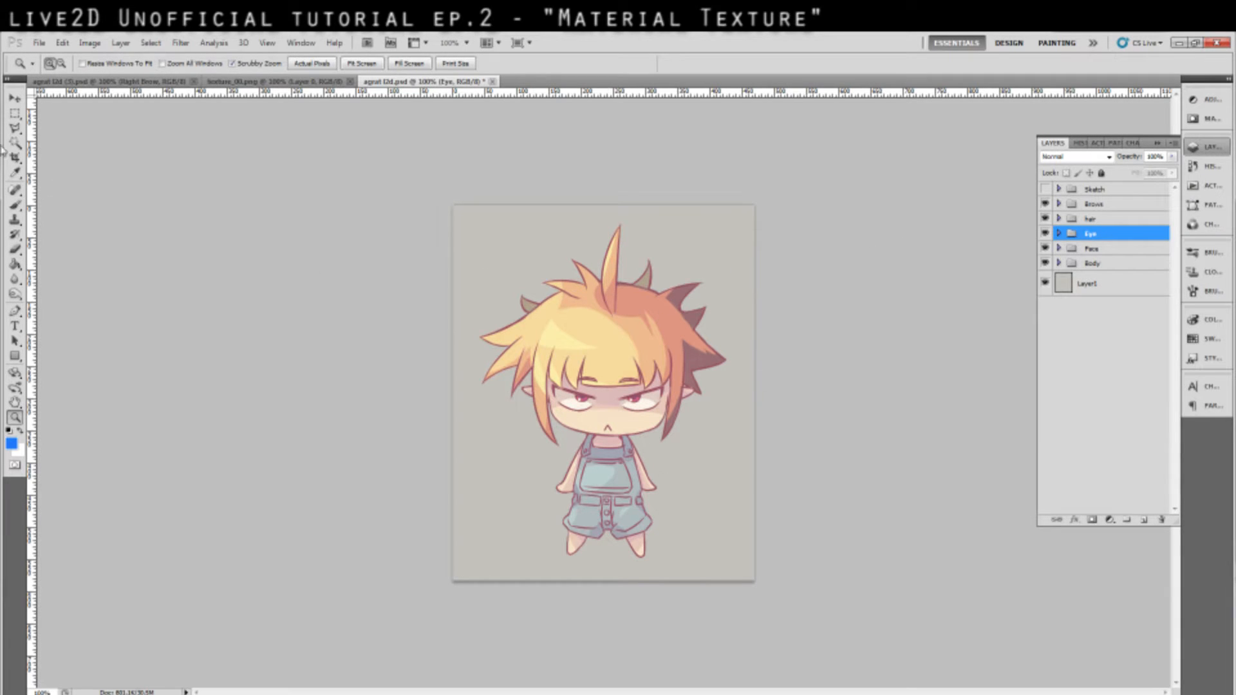
click(16, 113)
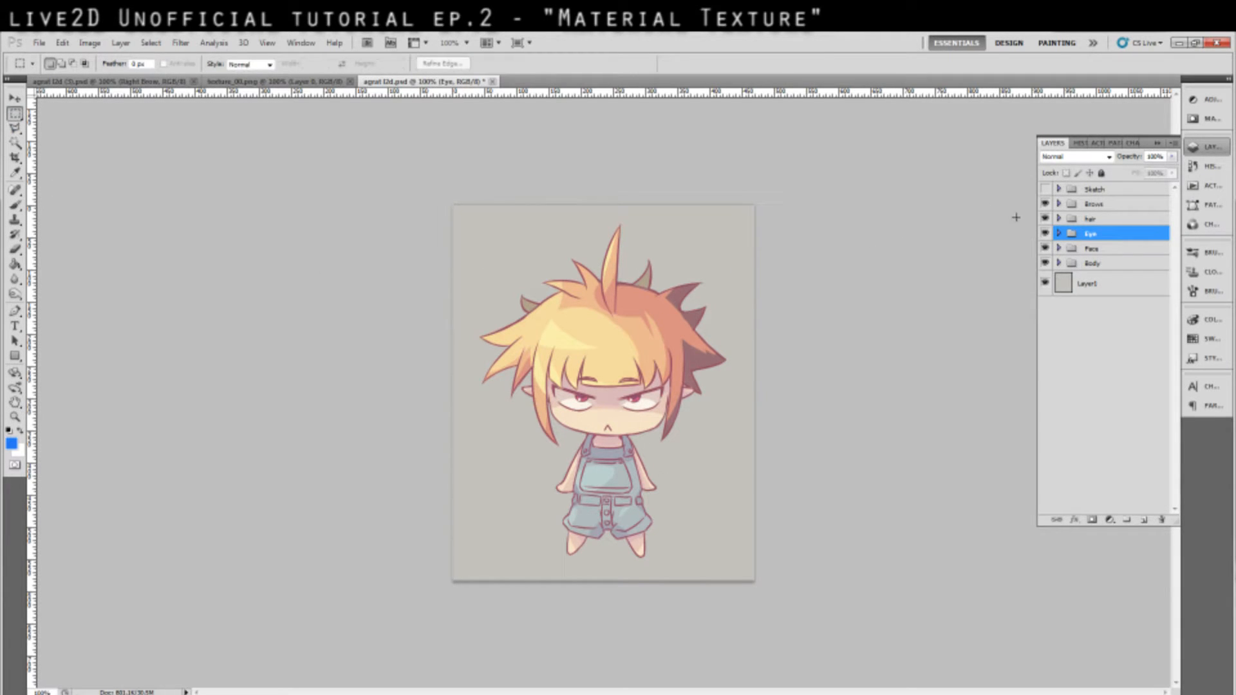
click(1059, 263)
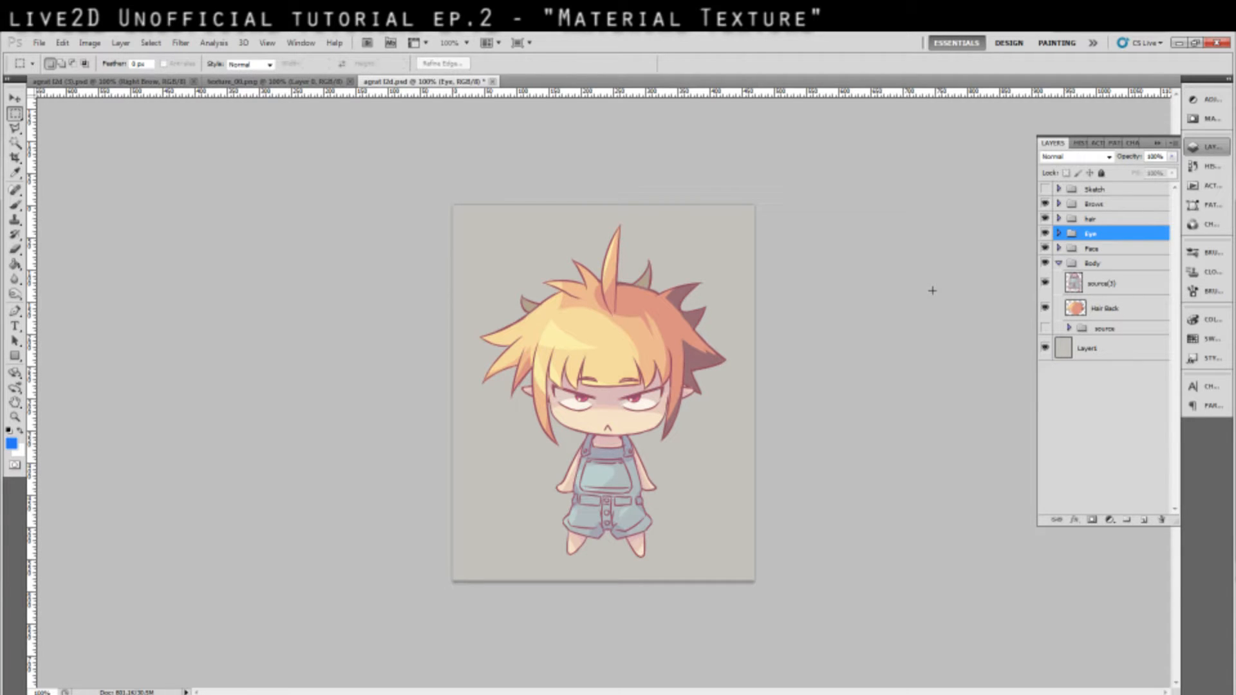
drag(1045, 204, 1045, 309)
click(1069, 329)
click(1045, 348)
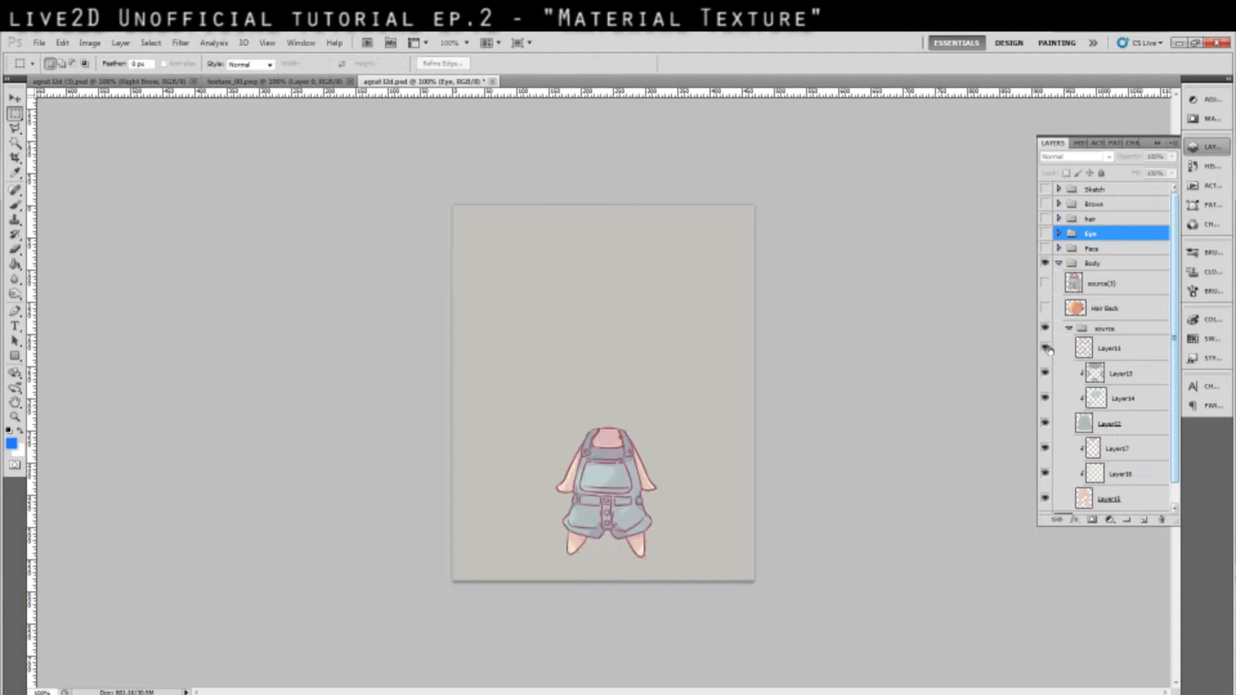
Hide the skin layer Layer15 and the overalls layer Layer12 to isolate the body's line art for a close look.
click(1047, 348)
click(1047, 349)
drag(1175, 381, 1173, 405)
click(1046, 477)
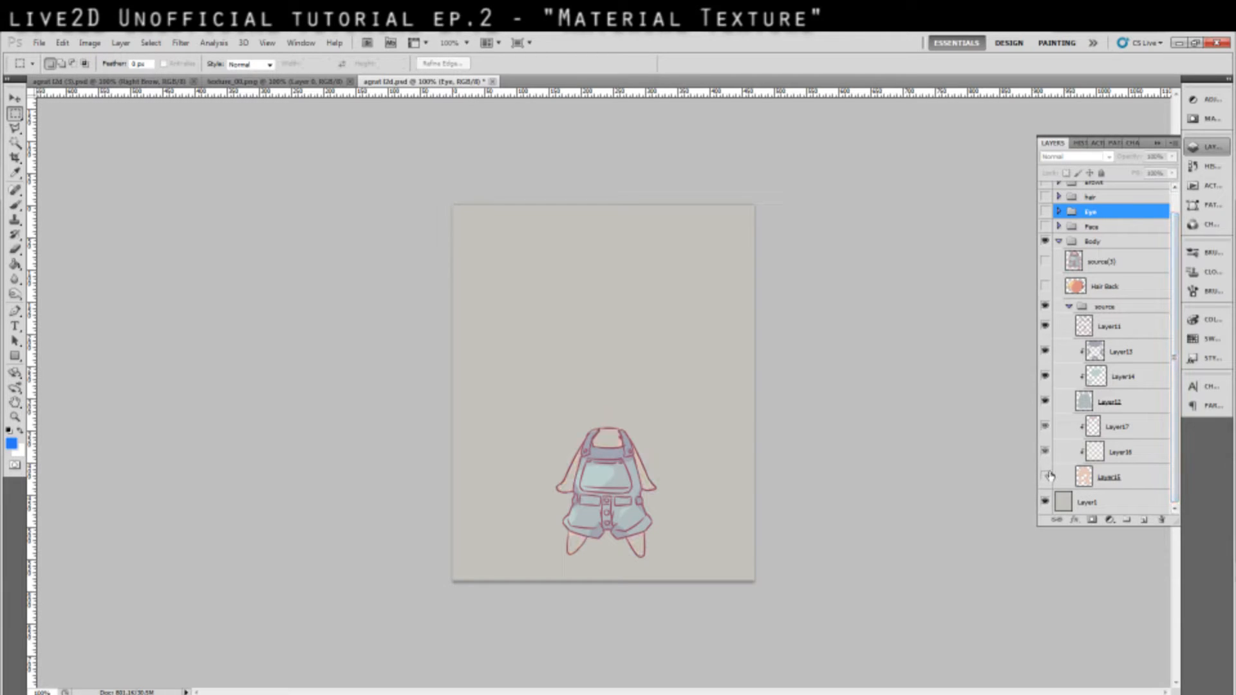
click(1045, 478)
click(1046, 477)
click(1045, 401)
click(15, 417)
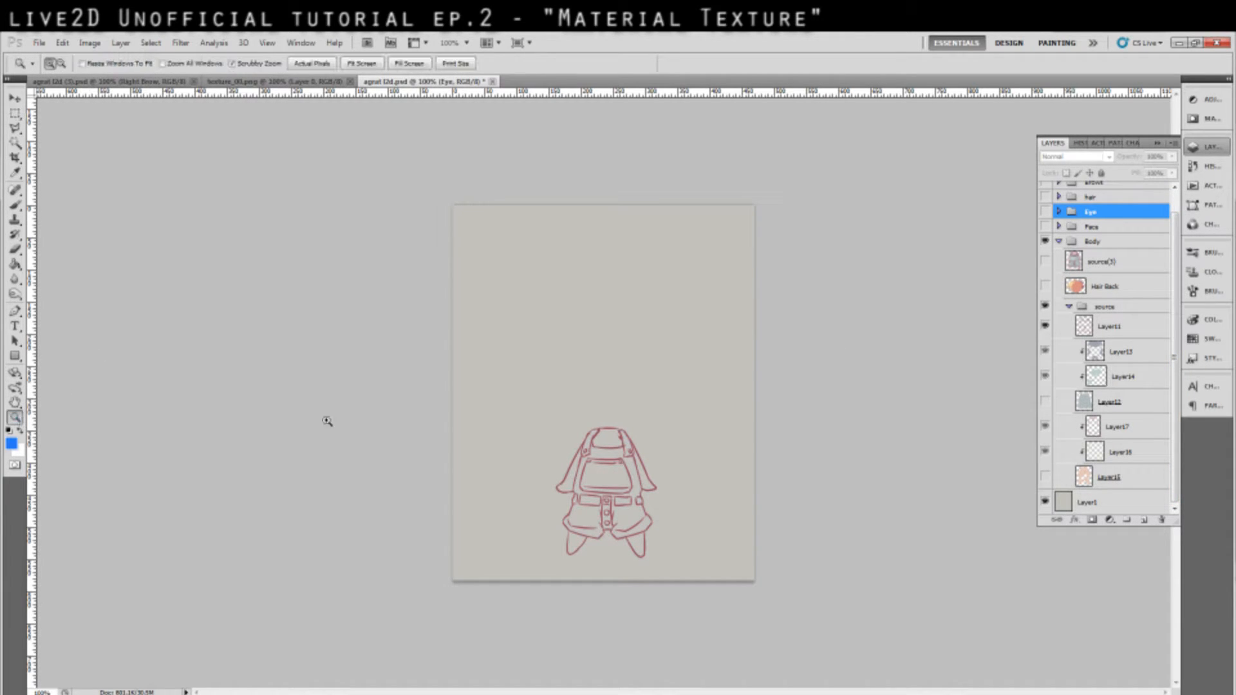
click(634, 507)
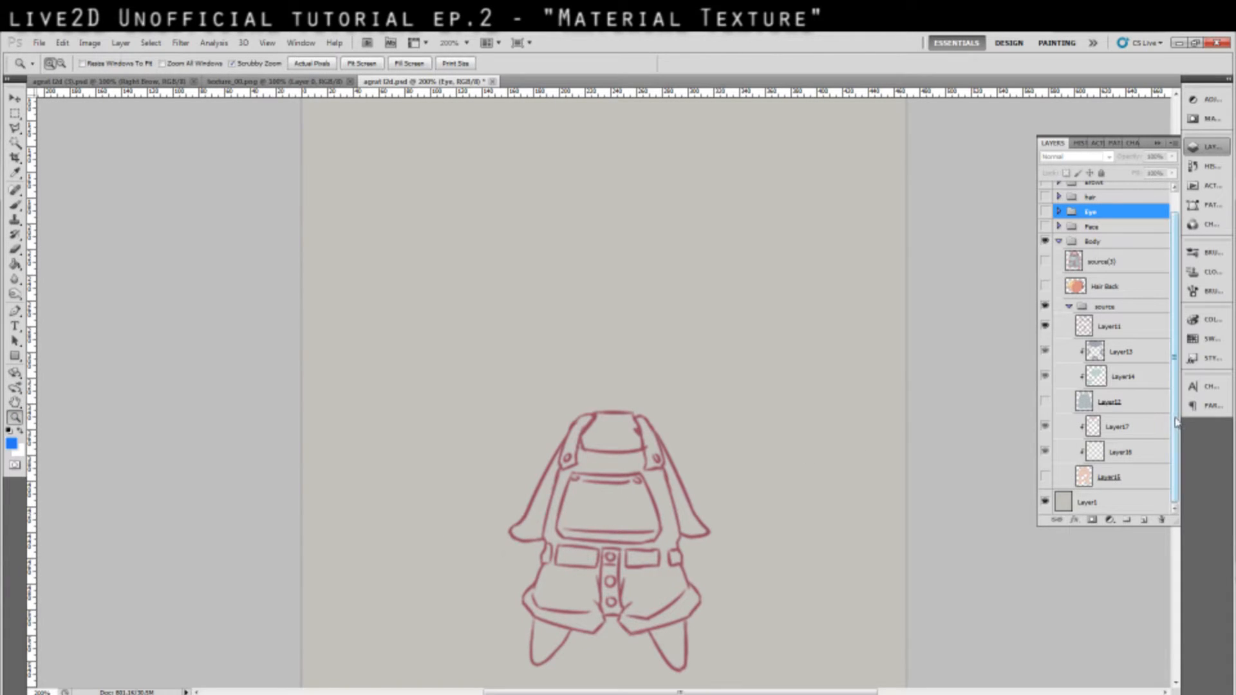
Toggle the line art layer Layer11 off and on to examine what it contributes to the body.
click(1045, 325)
click(1045, 325)
click(1045, 325)
click(1045, 325)
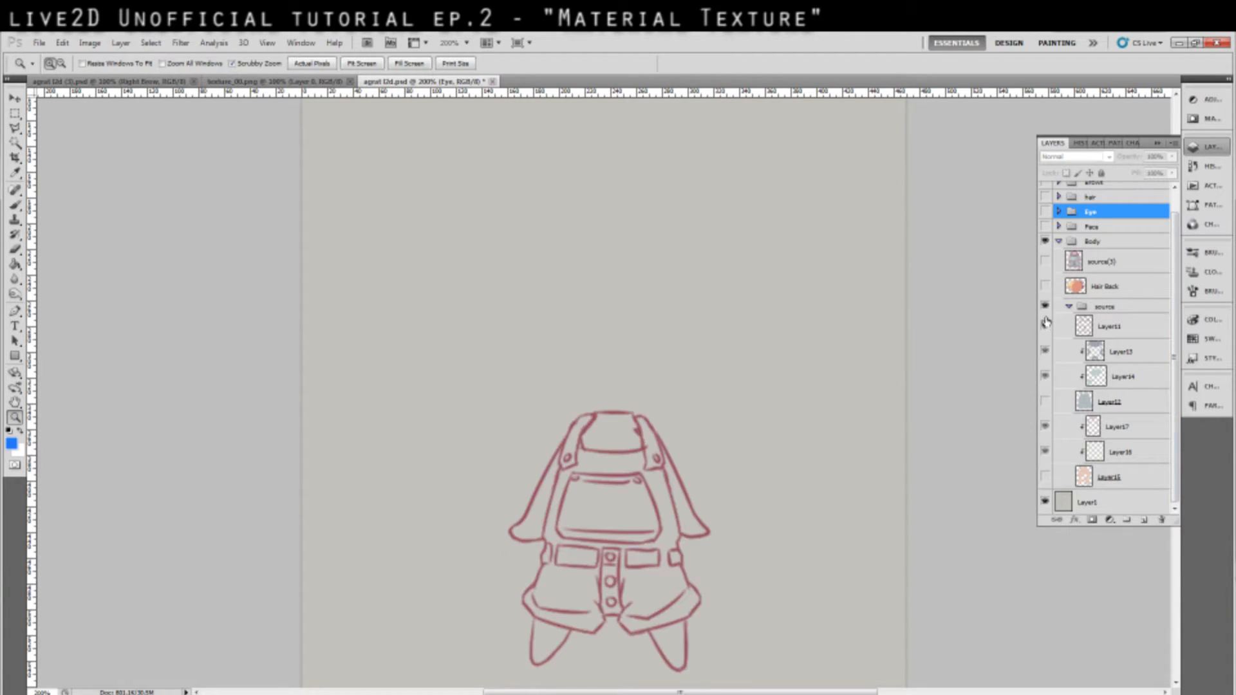
Show the overalls base Layer12 alone under the line art, then turn on its clipped shading layers Layer14 and Layer13 one at a time.
click(1045, 405)
click(1047, 358)
click(1047, 377)
click(1047, 401)
click(1048, 399)
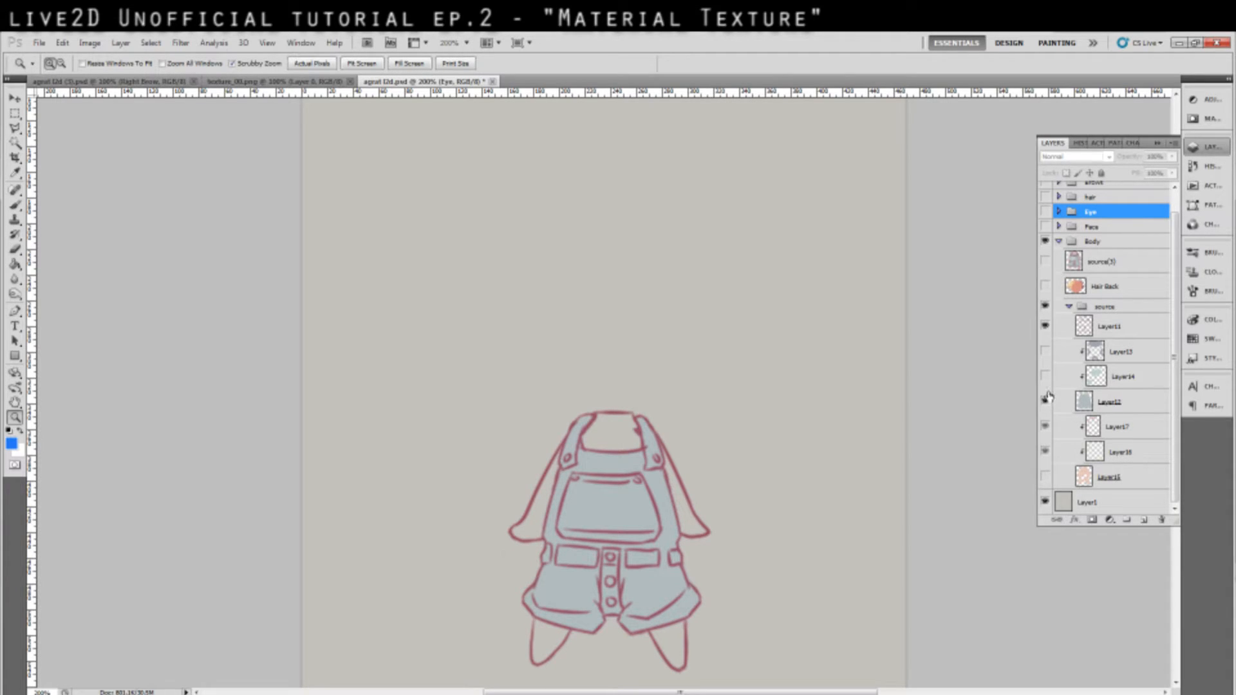
click(1046, 377)
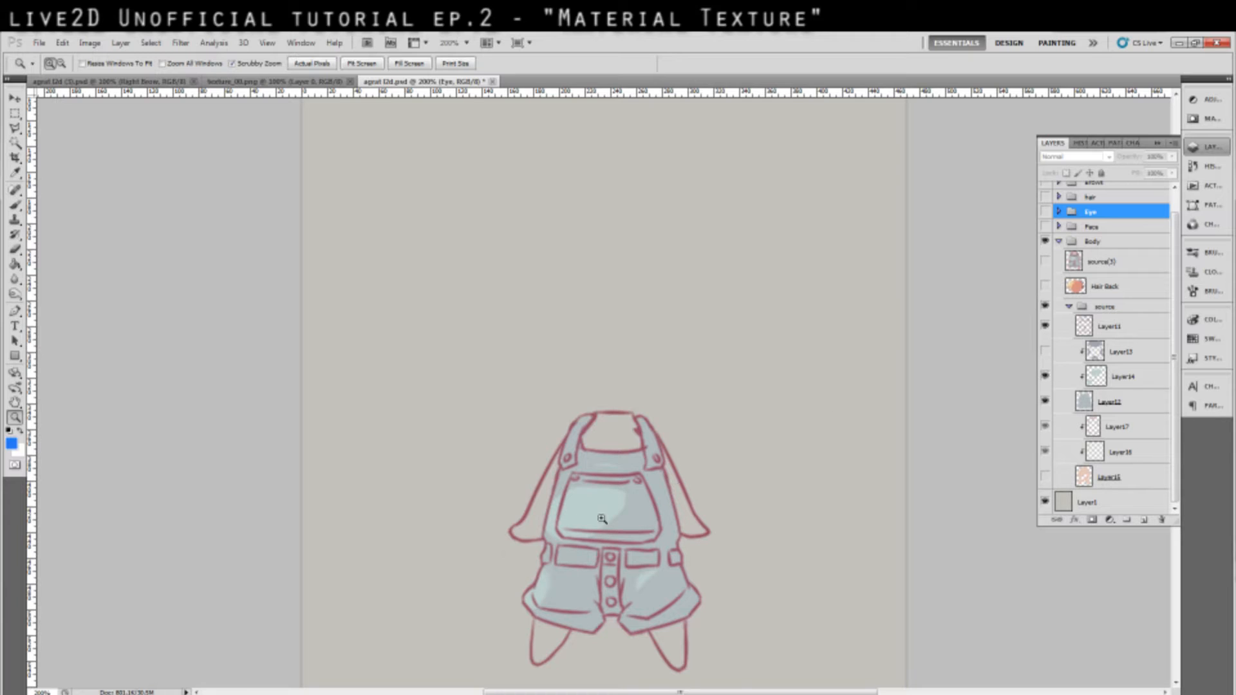
click(1046, 351)
click(1047, 352)
click(1046, 351)
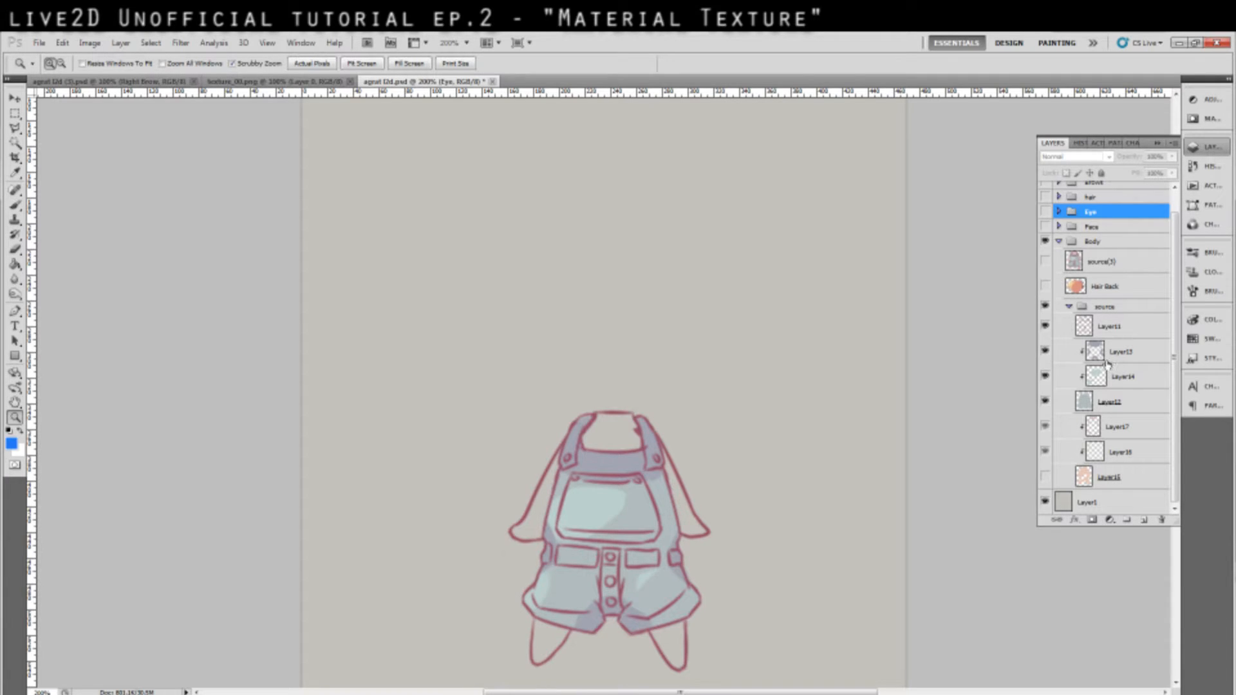
Show the skin layer Layer15, compare it with and without its clipped layers Layer17 and Layer16, and open and cancel Save As.
click(1046, 477)
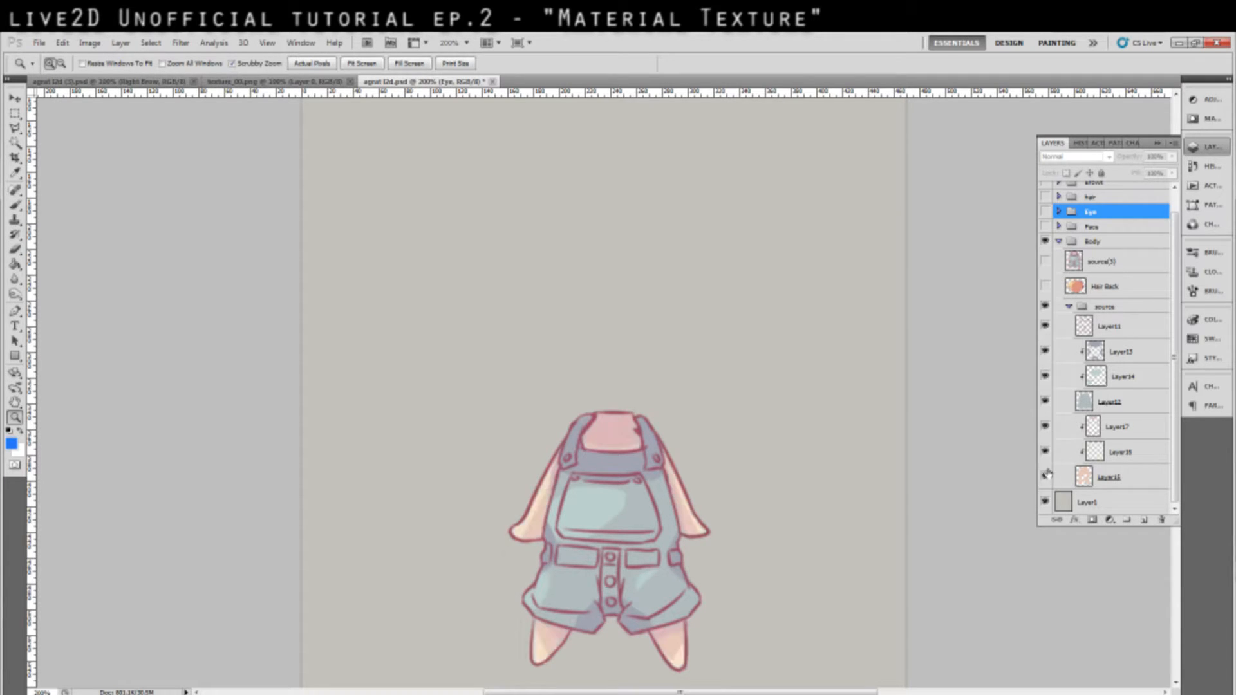
click(1045, 427)
click(1046, 450)
click(1046, 427)
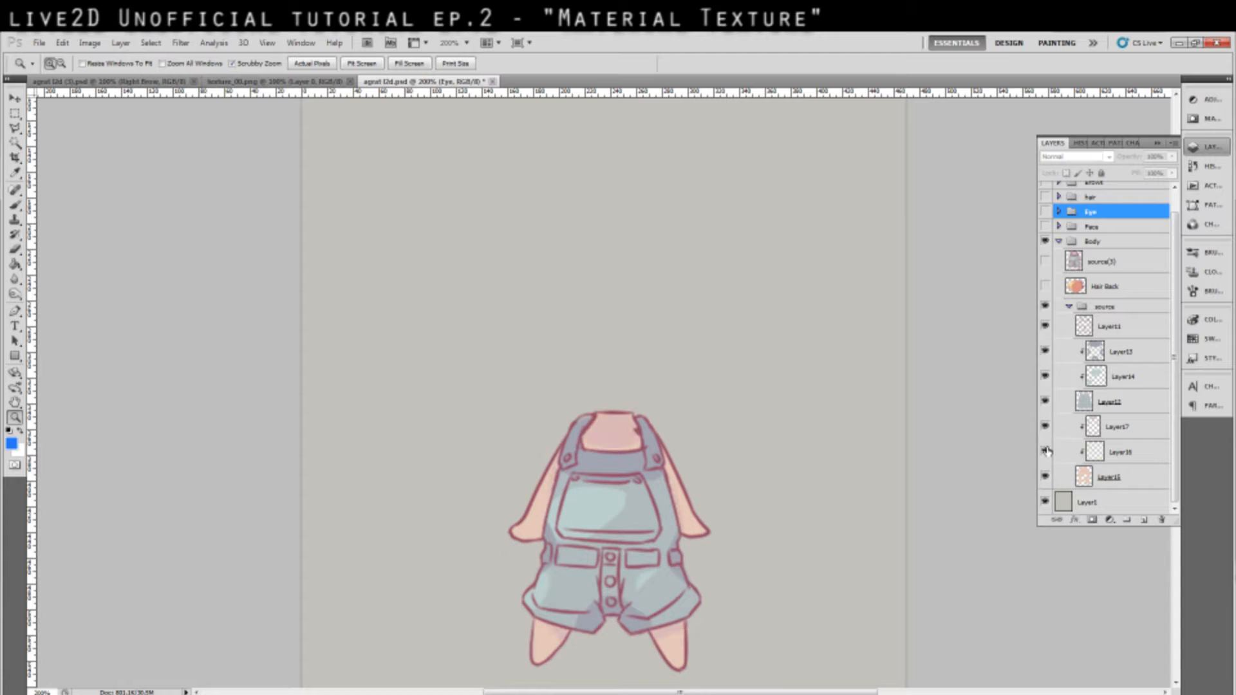
click(1046, 451)
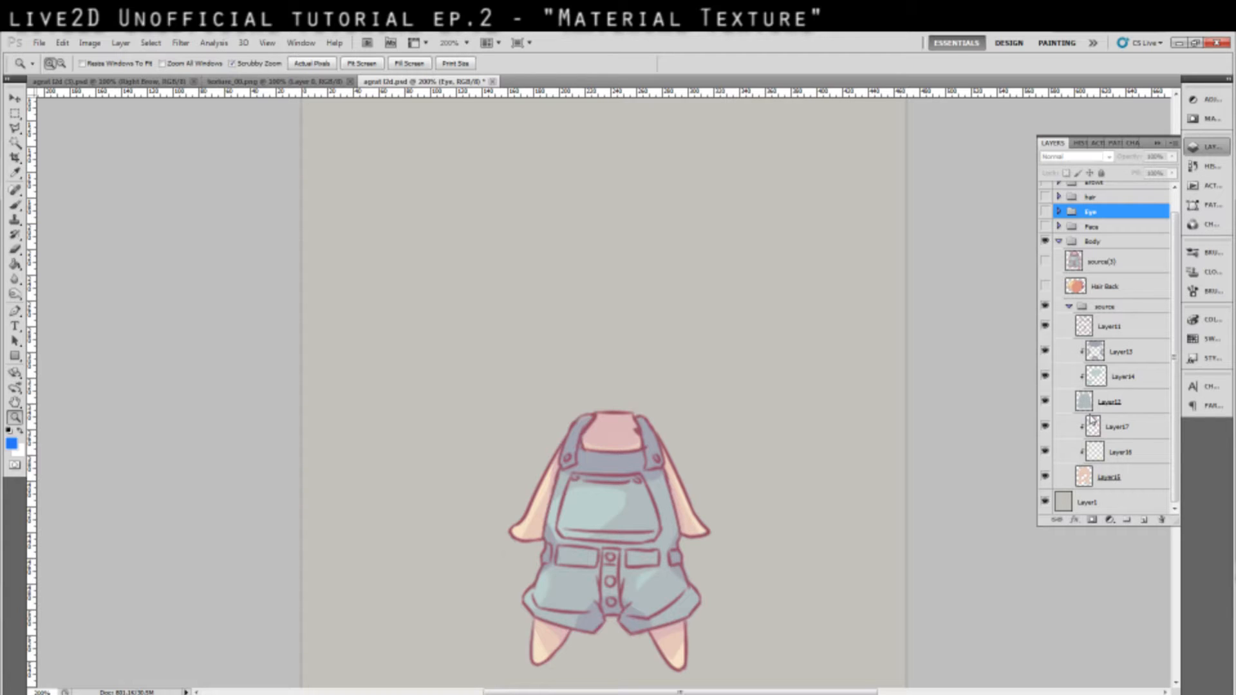
key(ctrl+shift+s)
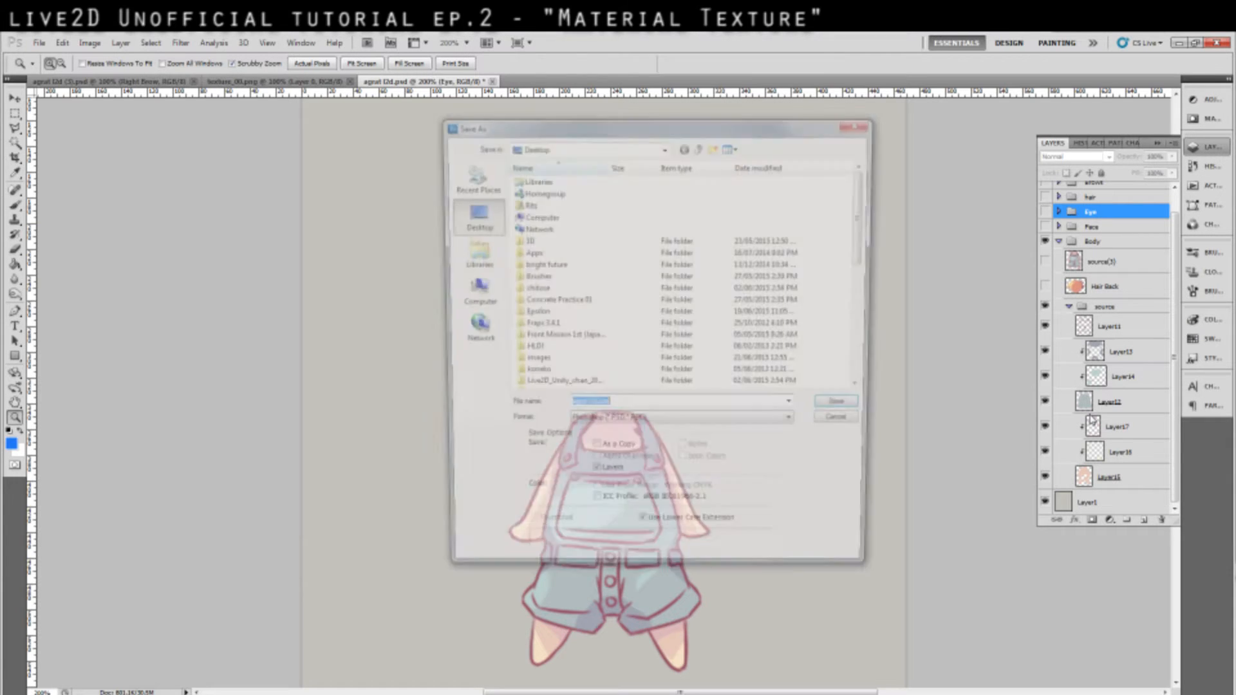
click(861, 424)
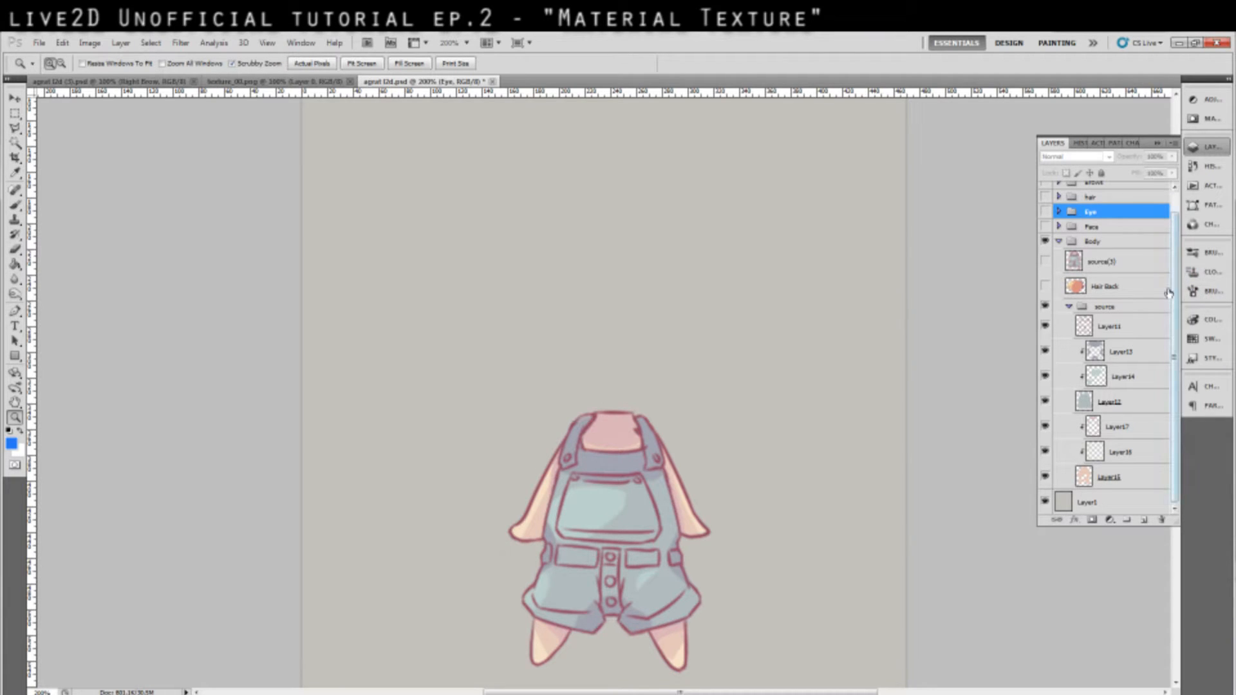
Collapse the Body group and show the Face, Eye, hair and Brows groups, briefly checking the Sketch group.
scroll(1159, 270, up, 2)
click(1058, 263)
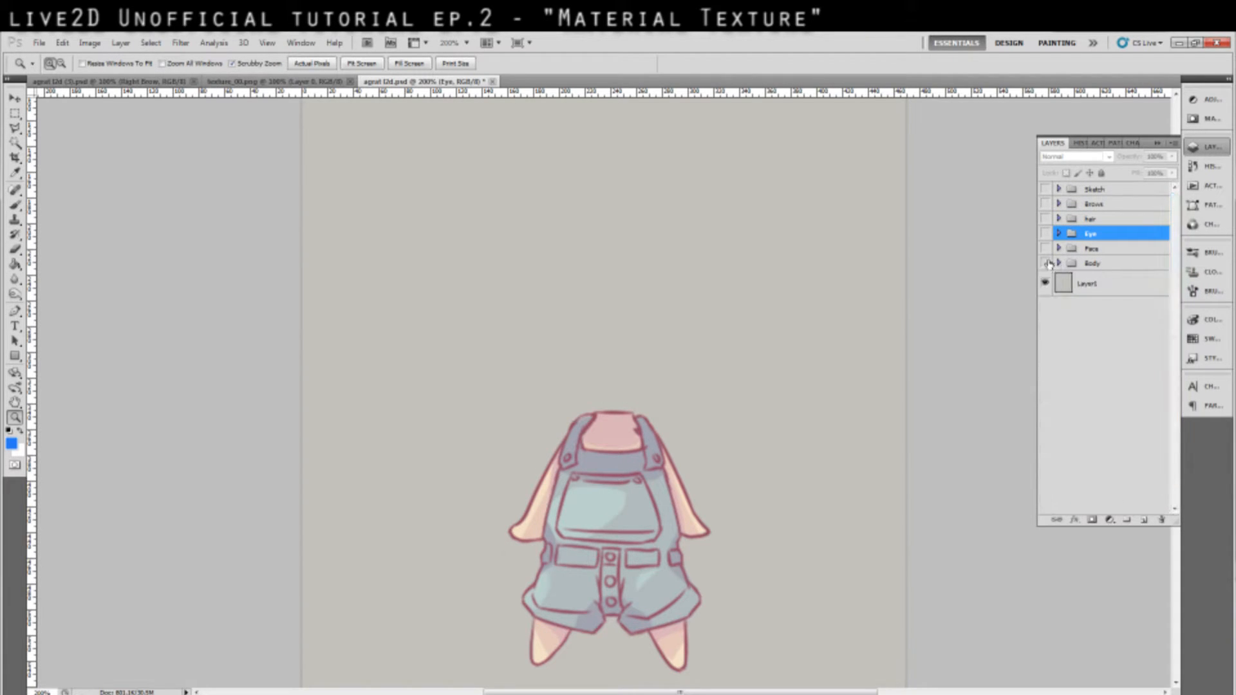
click(1045, 262)
click(1046, 262)
click(1046, 248)
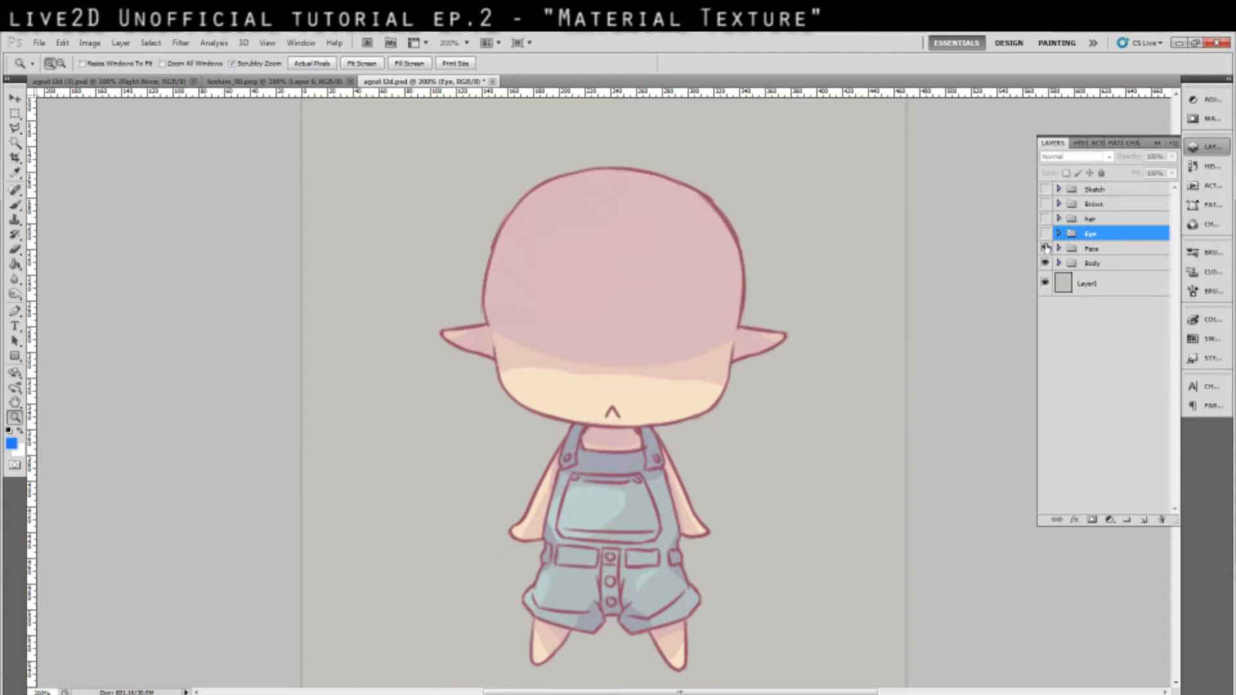
click(1045, 233)
click(1046, 218)
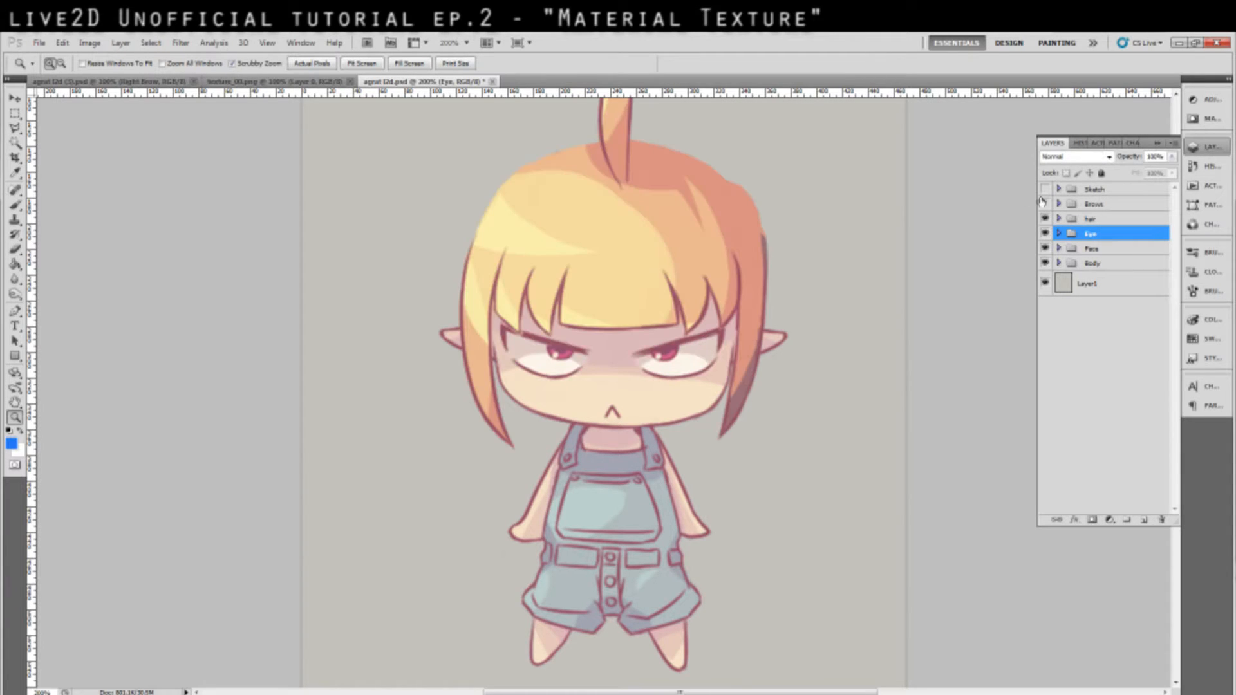
click(1046, 204)
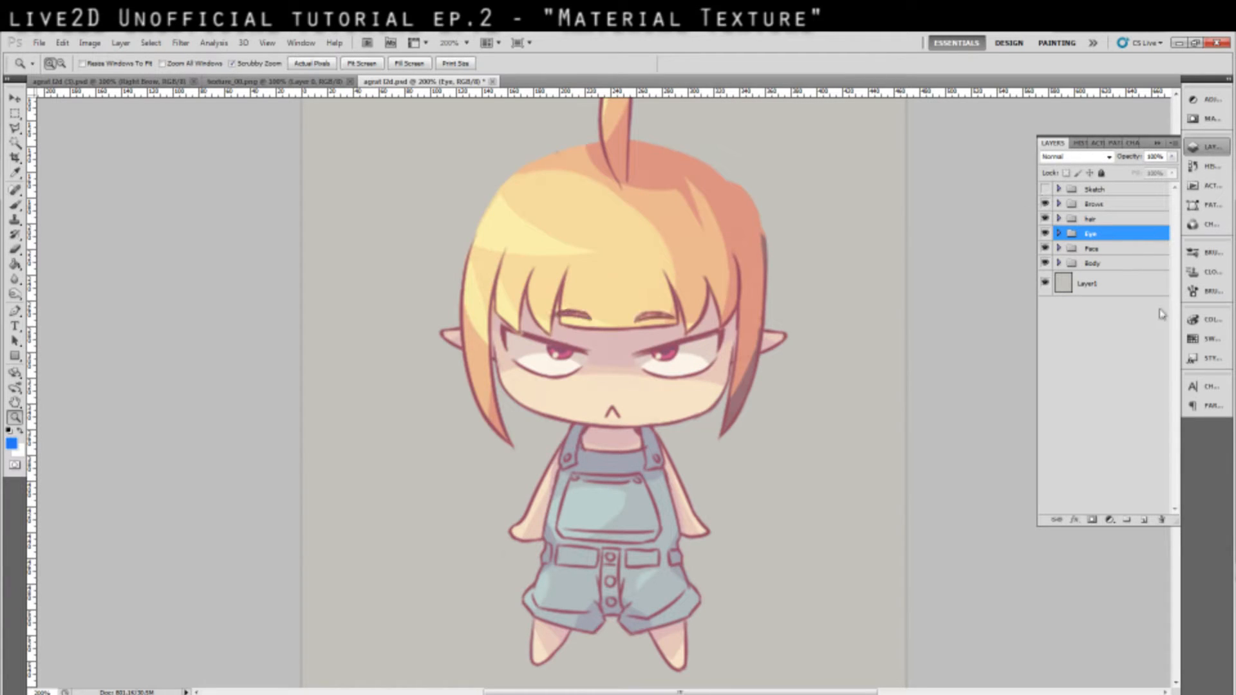
click(1046, 189)
click(1046, 189)
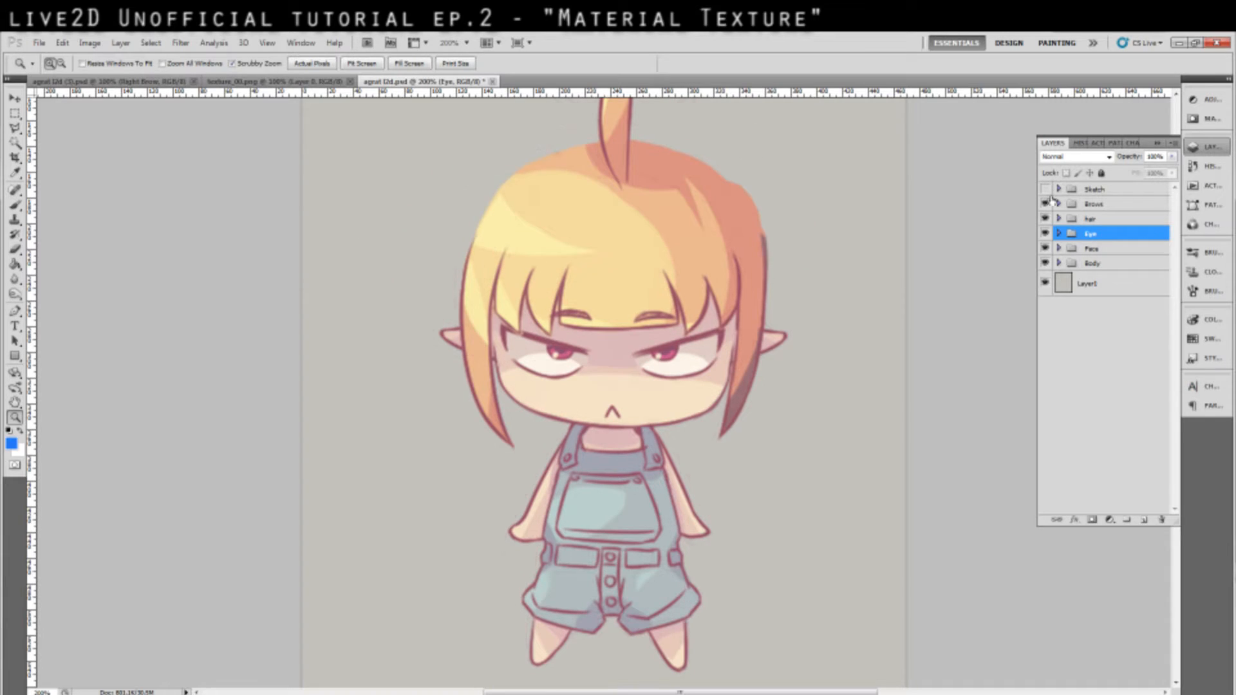
Collapse the source folder inside the Body group and show the Hair Back layer.
click(1058, 263)
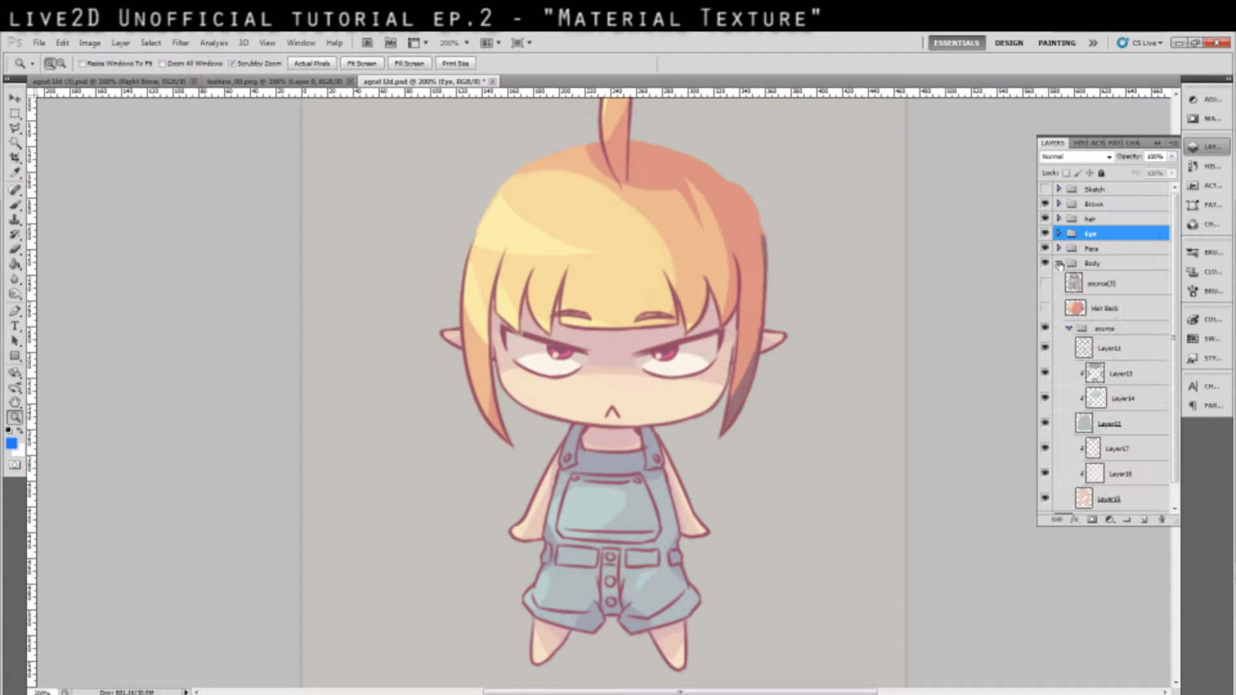
click(1069, 328)
click(1046, 307)
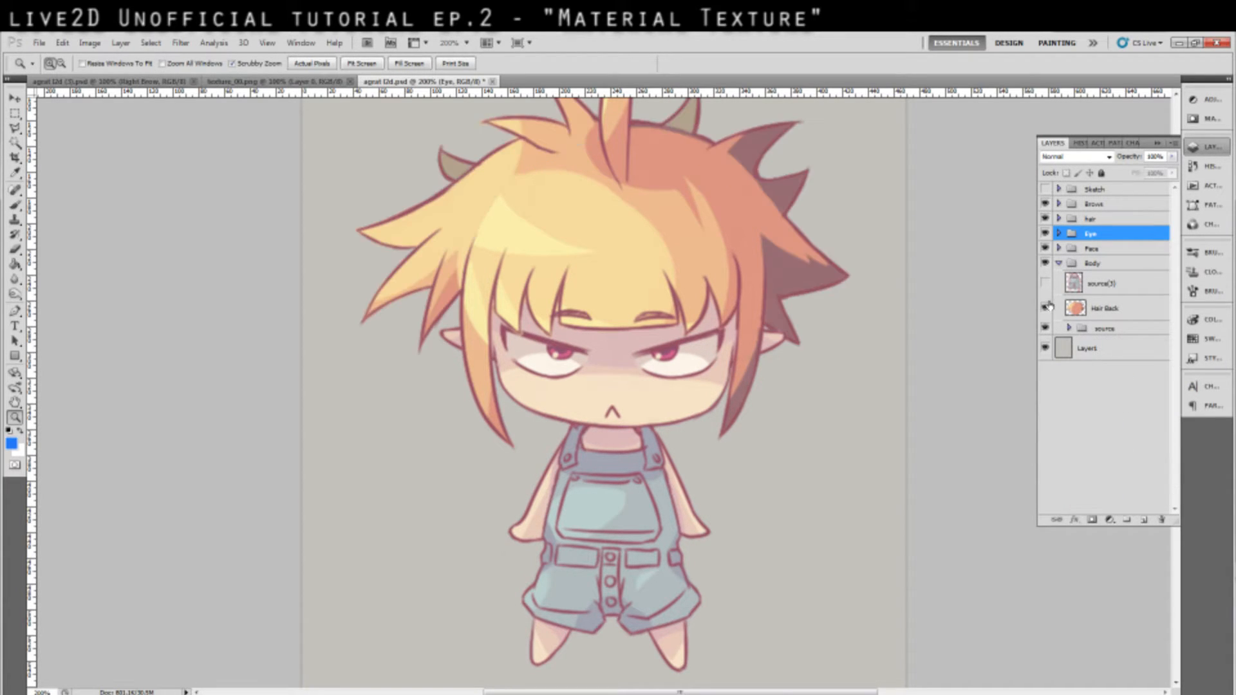
click(1059, 263)
click(1058, 263)
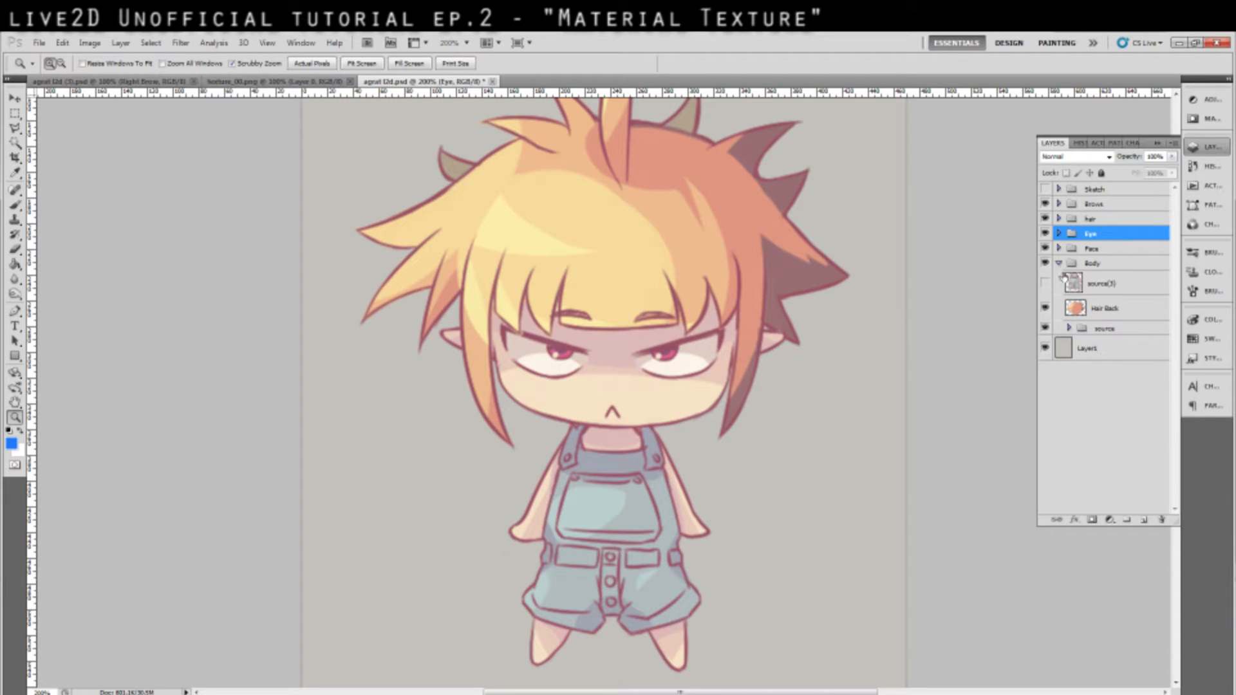
Move the Hair Back layer out of the Body group to directly beneath it, above the background layer, and collapse the group.
click(1076, 310)
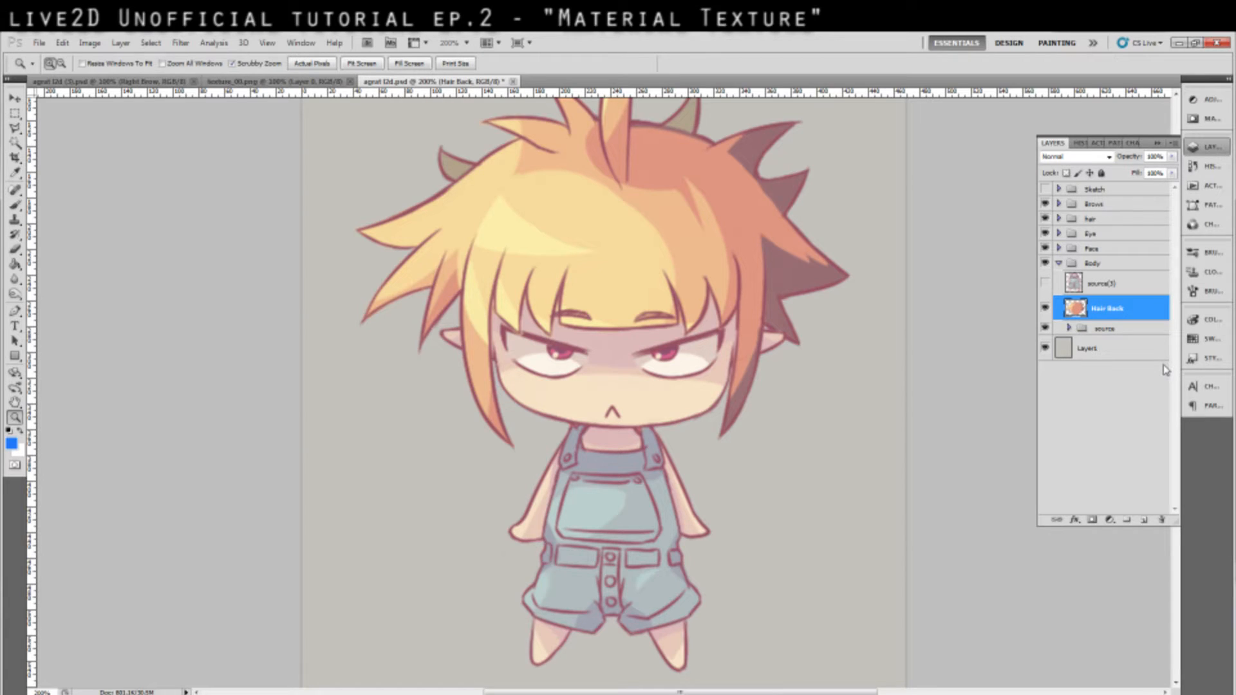
drag(1113, 309, 1113, 332)
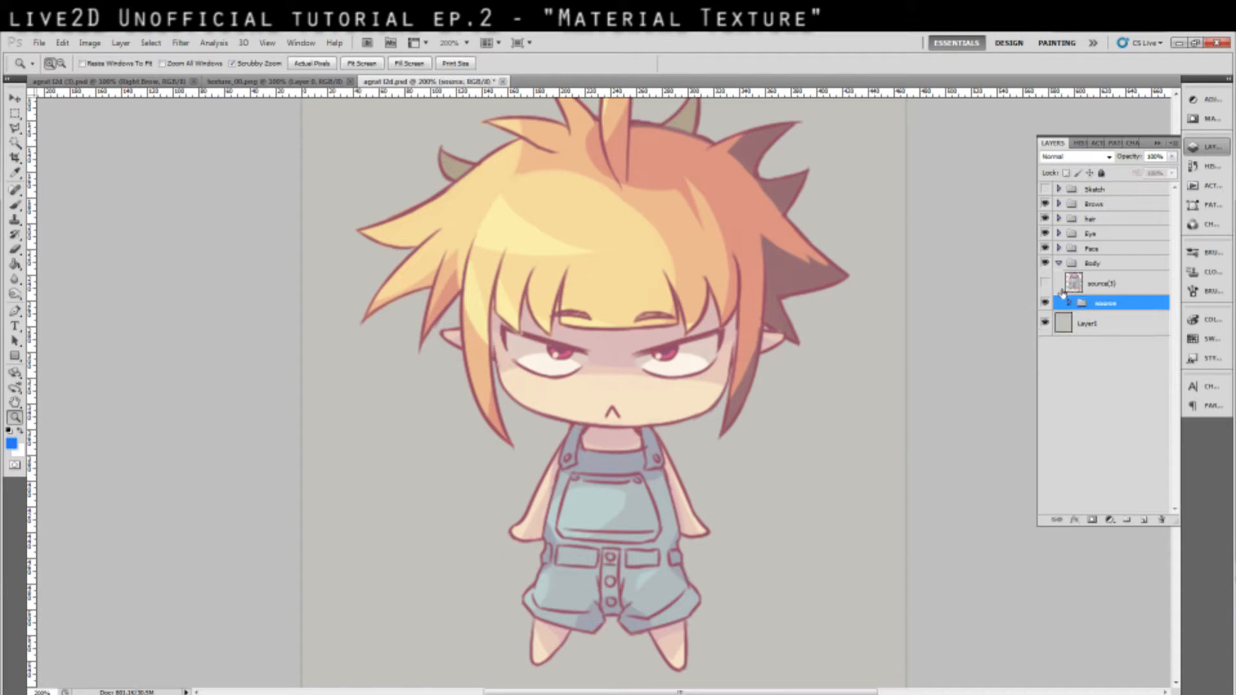
click(1069, 303)
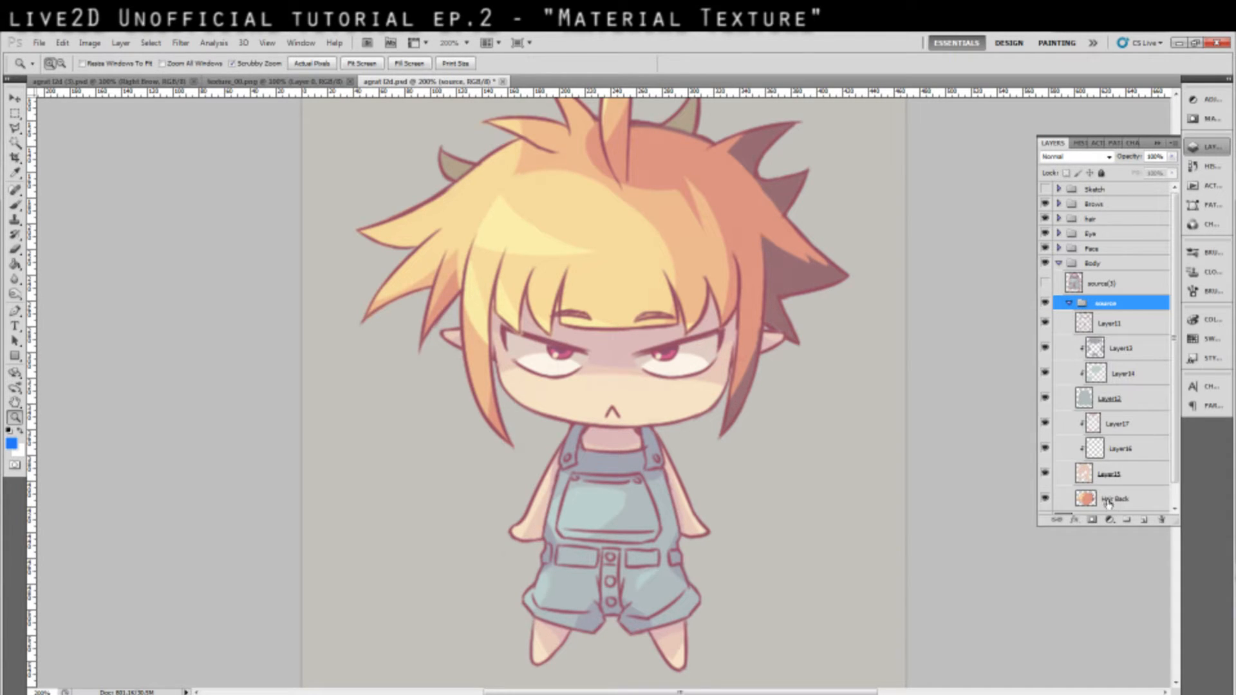
drag(1108, 501, 1175, 532)
drag(1134, 484, 1129, 503)
click(1059, 241)
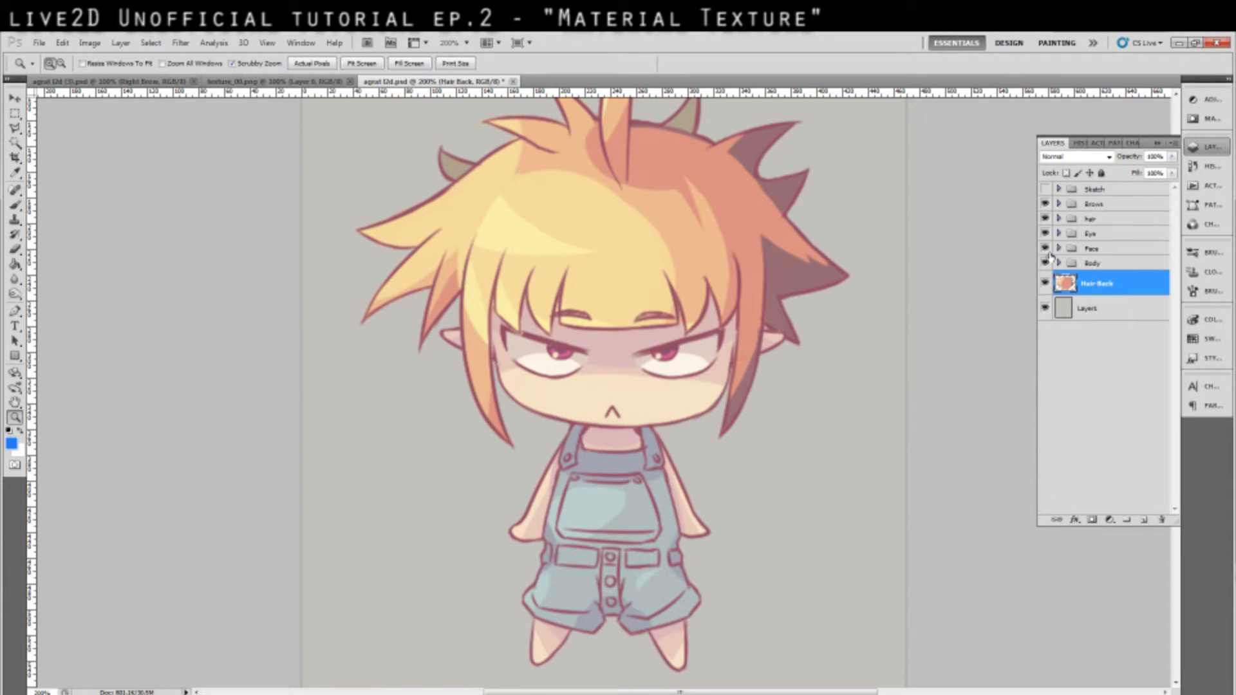
Hide all groups to examine the Hair Back layer on its own, then show the Face group over it.
drag(1046, 262, 1062, 190)
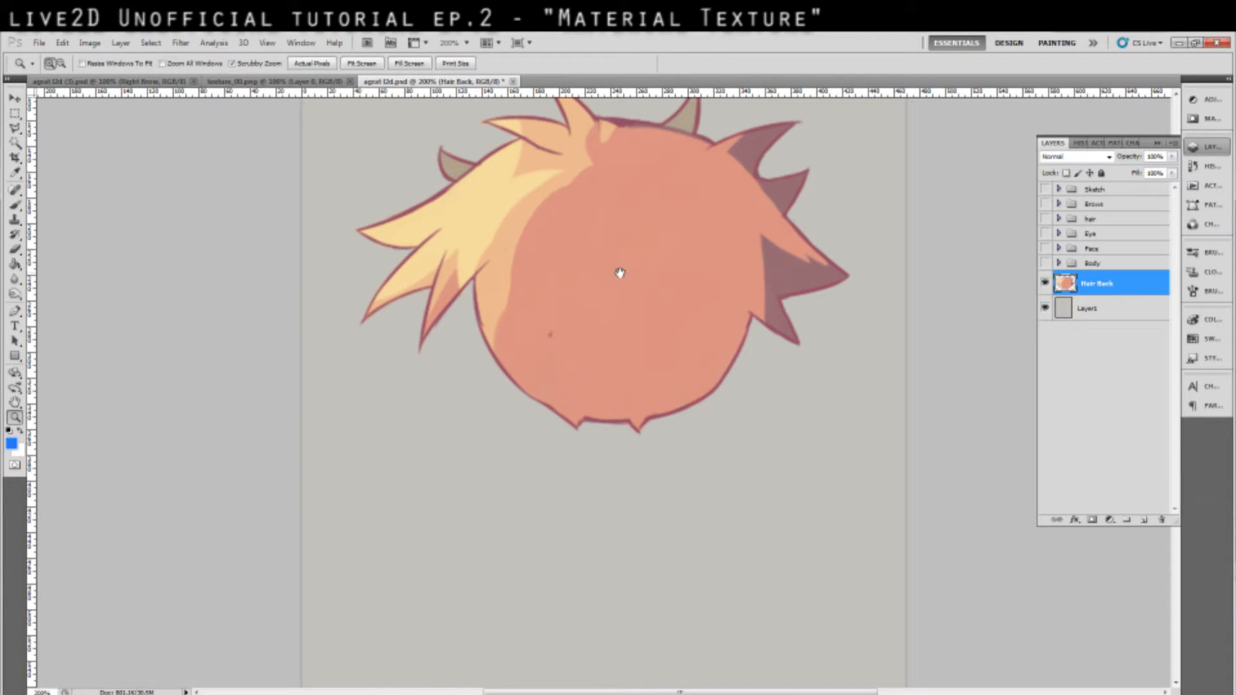
drag(618, 271, 635, 415)
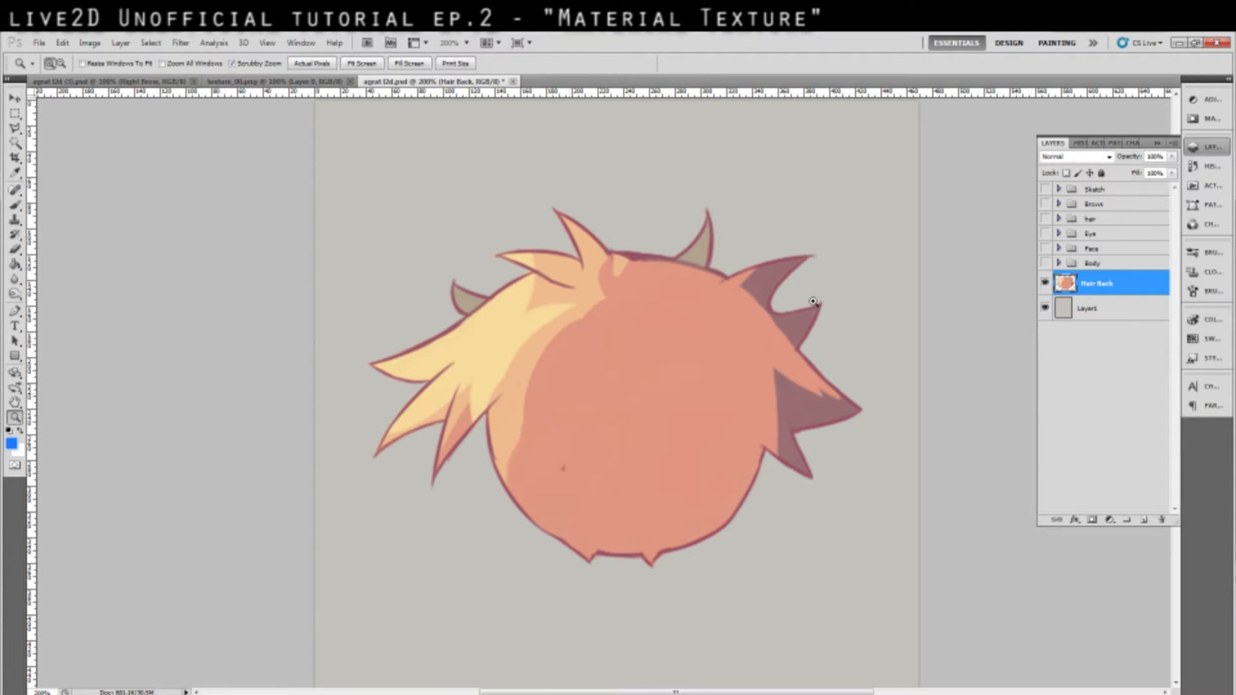
click(1045, 248)
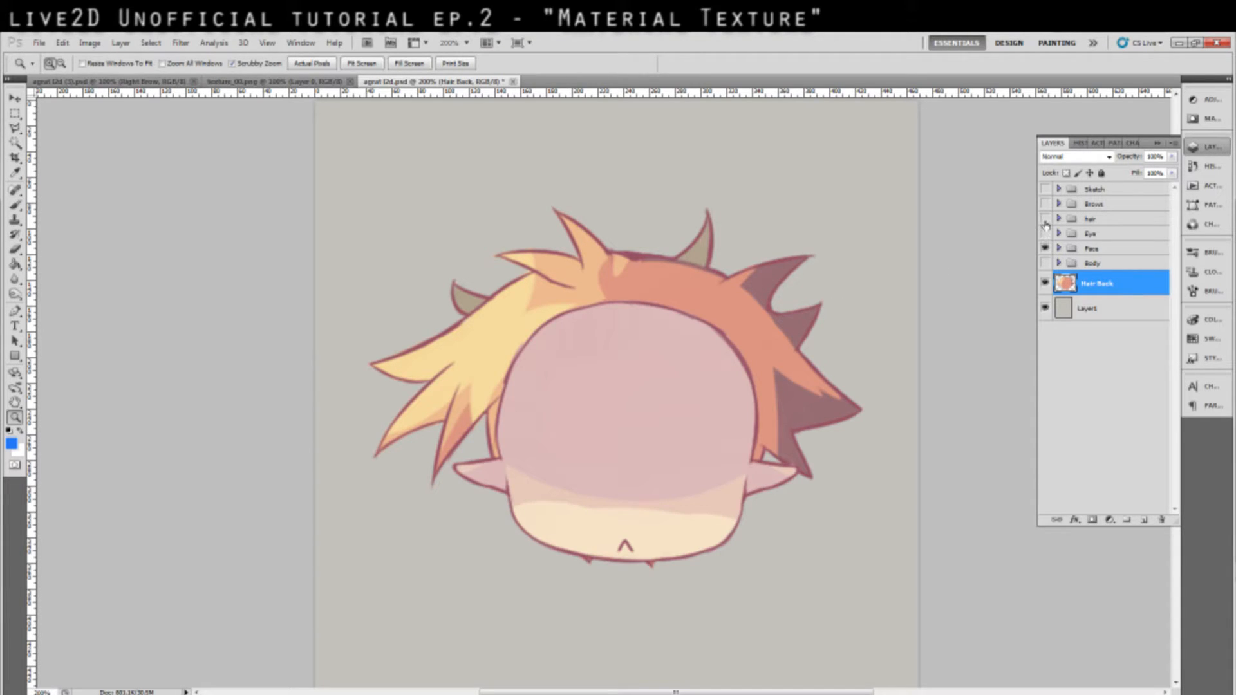
click(15, 114)
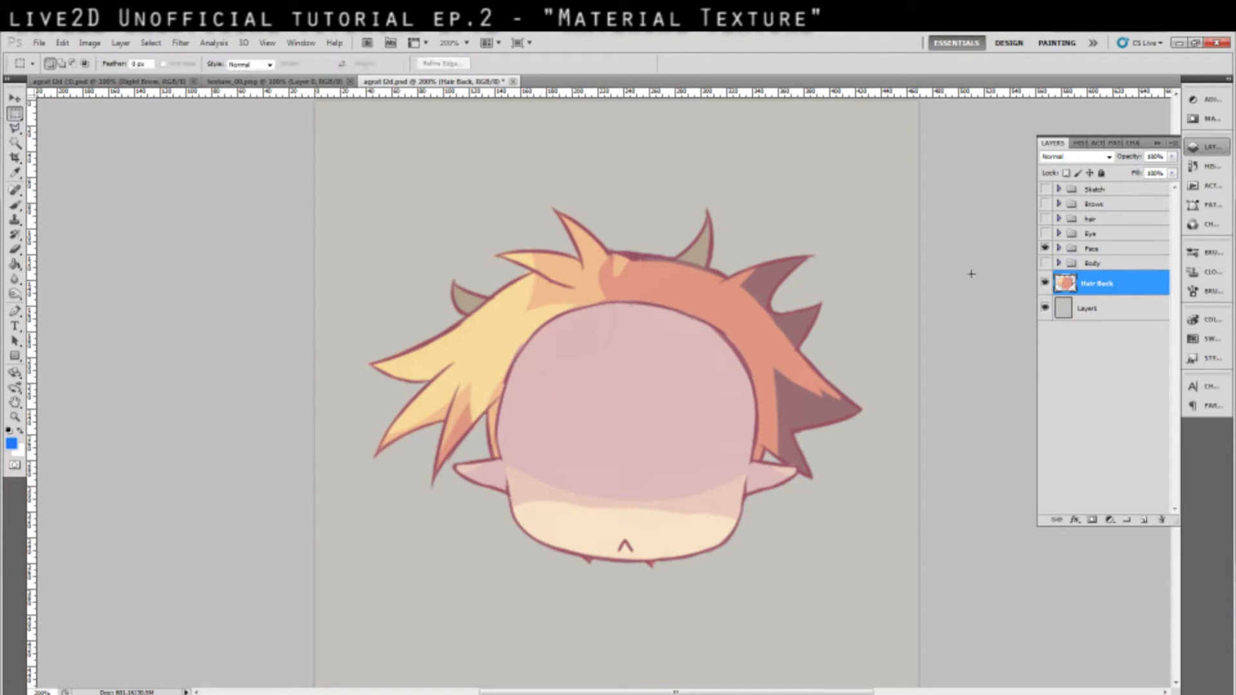
Show the Body, Eye, hair and Brows groups and select the four groups from Brows down to Face.
click(1112, 249)
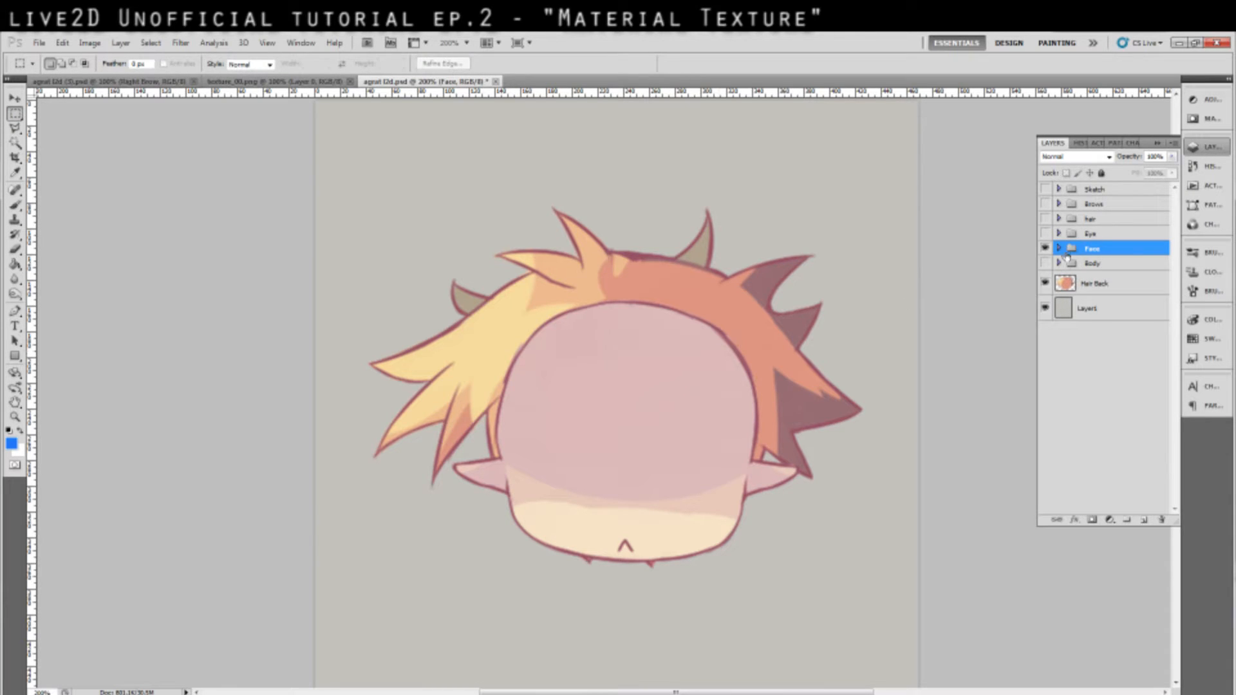
click(1045, 263)
click(1045, 233)
click(1045, 218)
click(1045, 204)
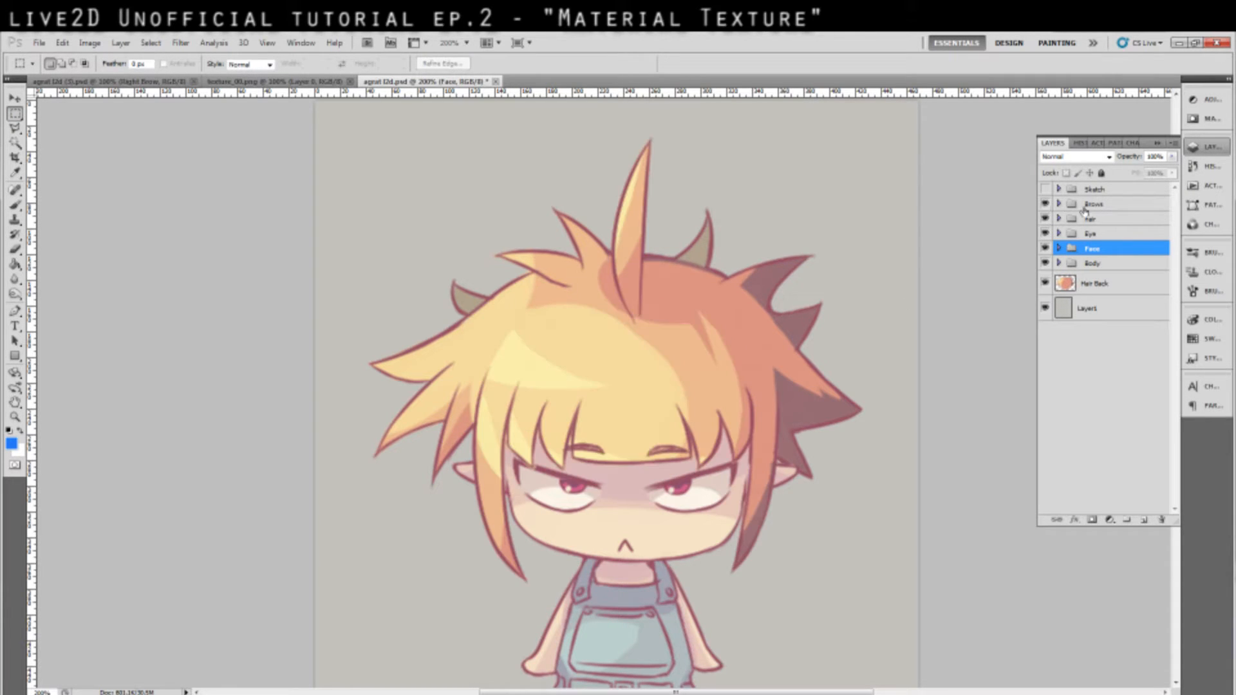
click(1086, 204)
shift+click(1102, 250)
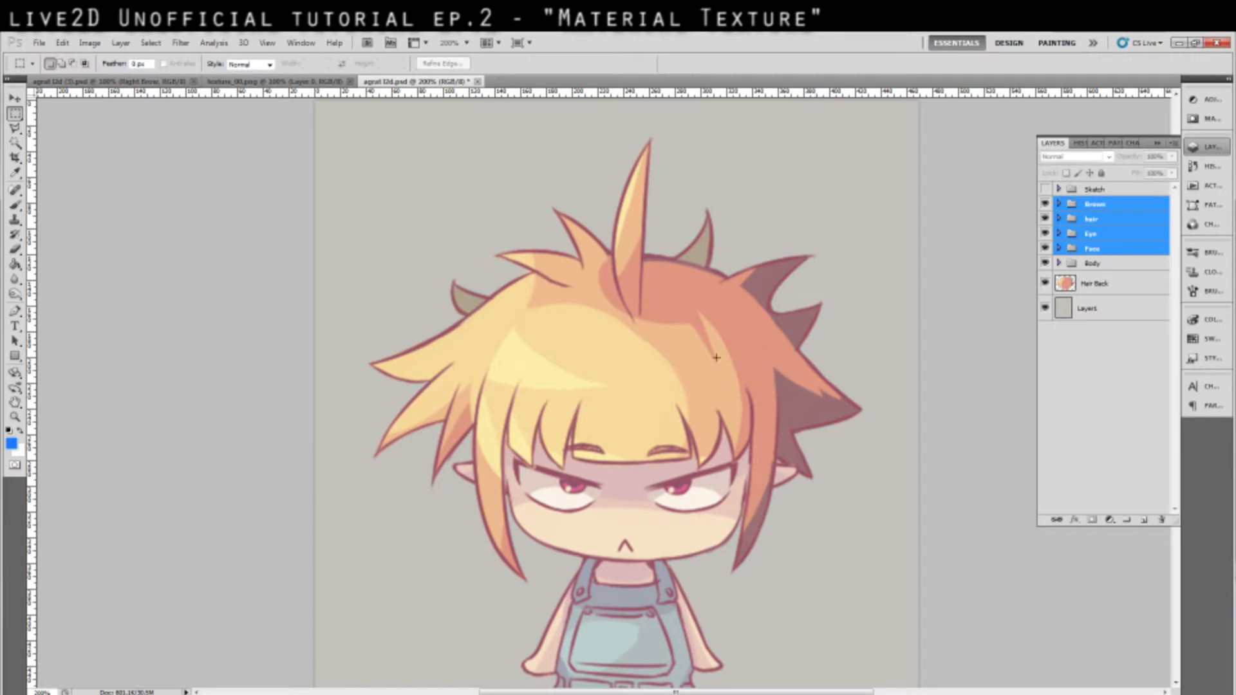
Try shifting the selected Brows-to-Face groups slightly left and the Hair Back layer slightly right to simulate a head turn.
drag(654, 421, 627, 416)
key(ctrl+z)
drag(644, 420, 623, 412)
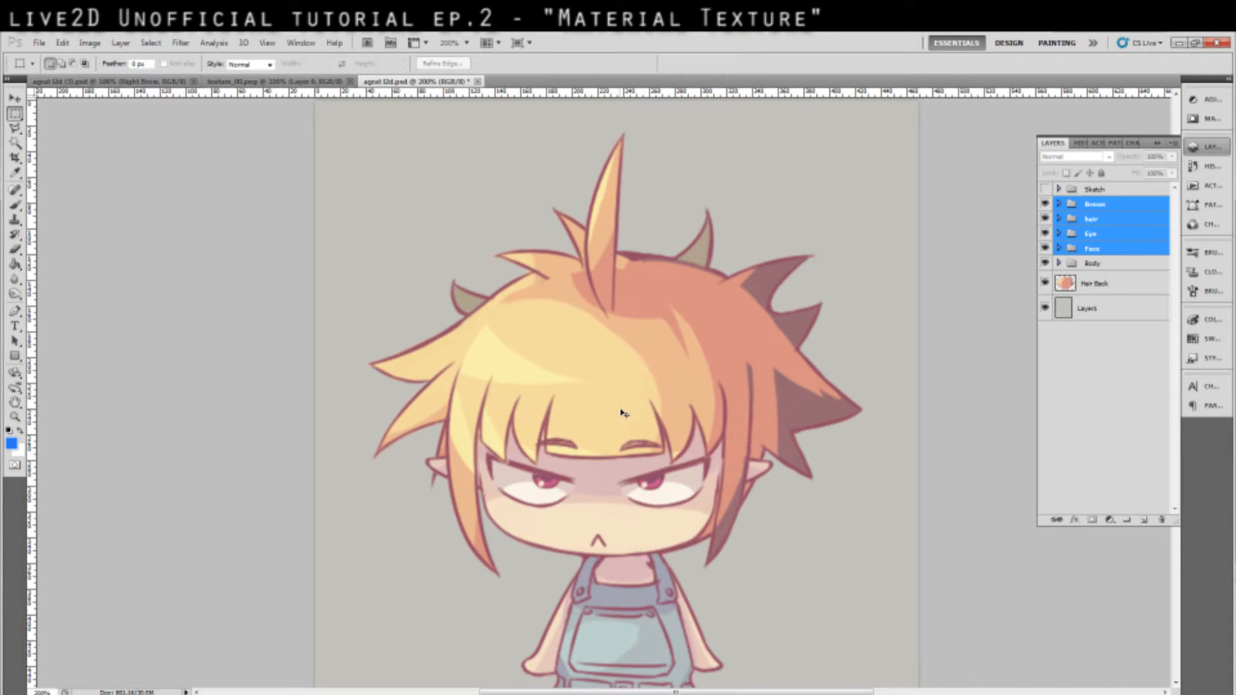
click(1091, 287)
drag(776, 396, 789, 399)
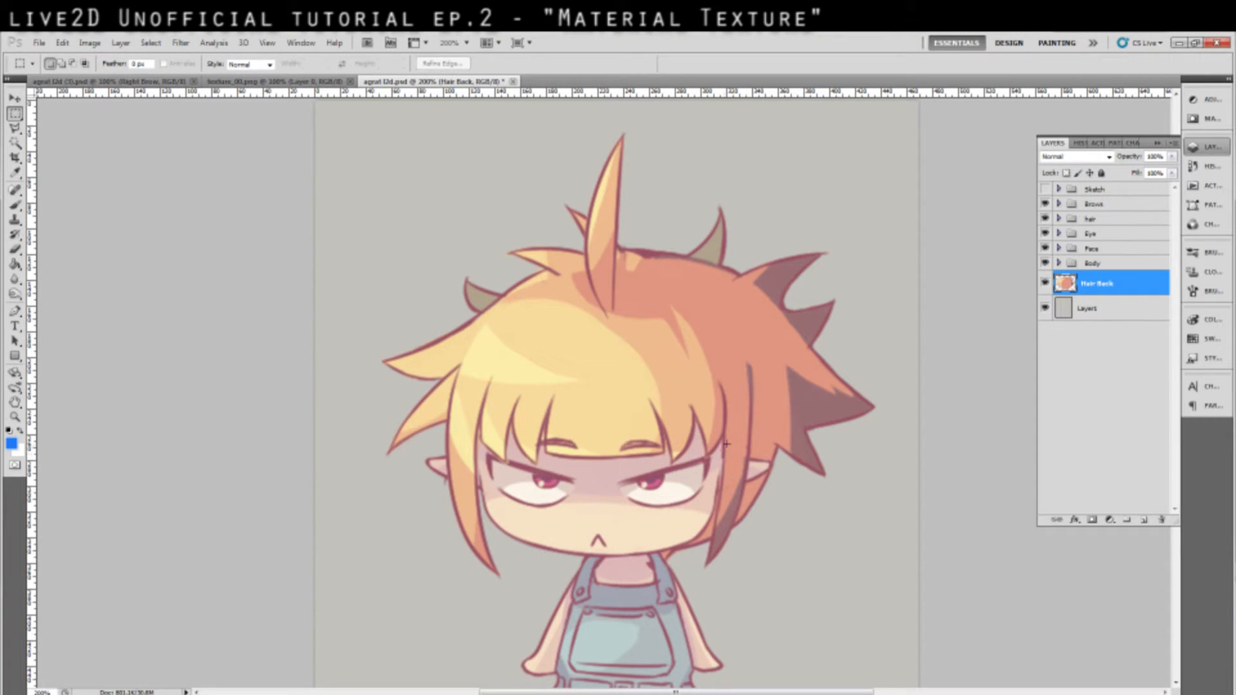
Undo the shifts of the head groups and the Hair Back layer.
key(ctrl+z)
key(ctrl+z)
key(ctrl+alt+z)
key(ctrl+alt+z)
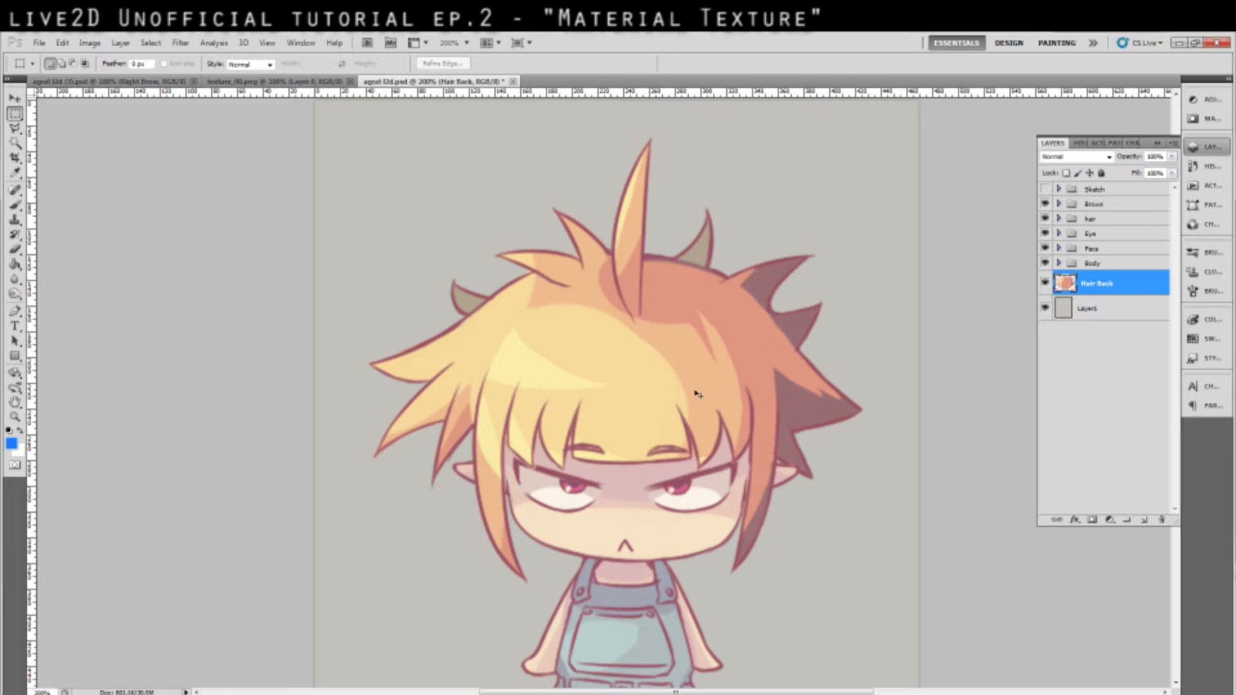
Select the four groups from Face up to Brows, shift them slightly left, and return them to their original position.
click(1095, 249)
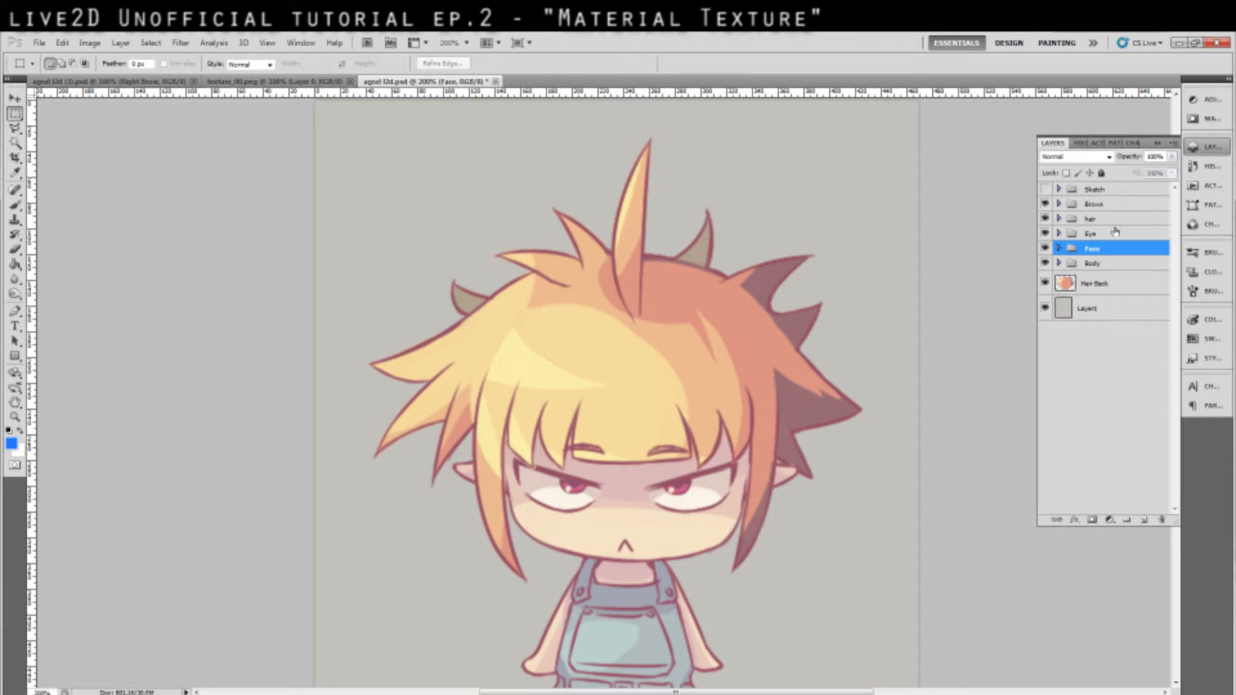
shift+click(1107, 205)
drag(713, 398, 703, 394)
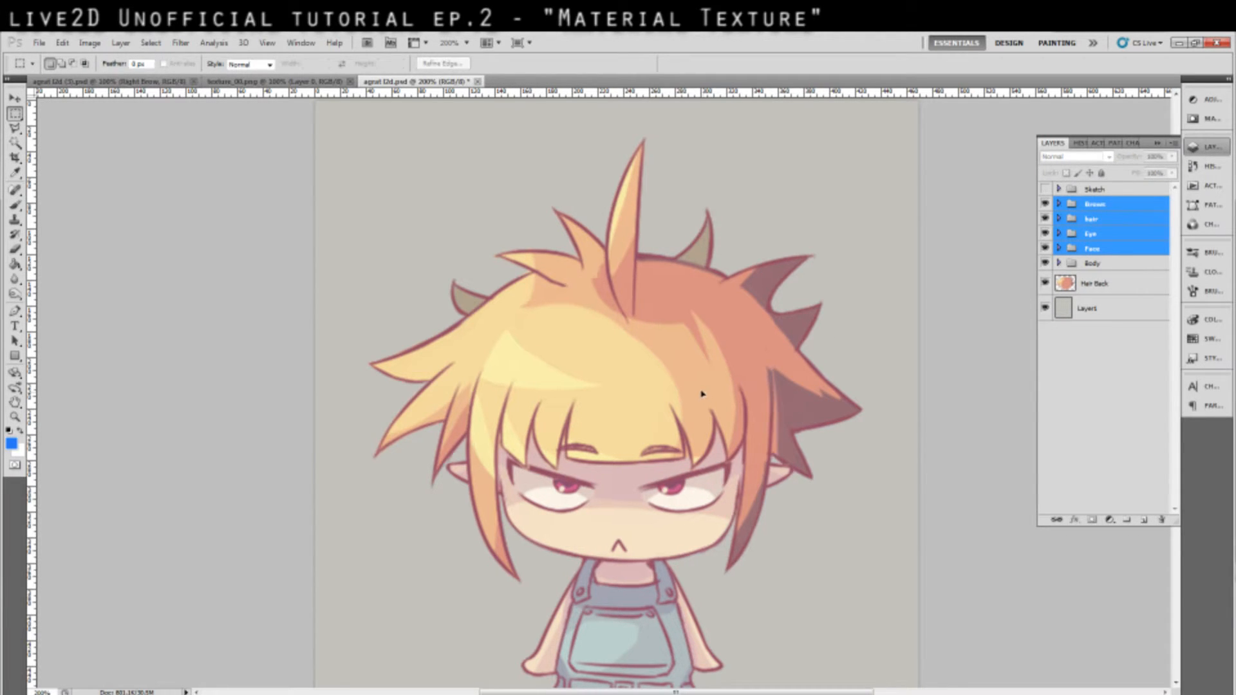
key(Left)
key(Left)
key(Left)
key(Left)
key(Left)
key(Left)
key(Left)
key(Left)
key(Left)
key(Left)
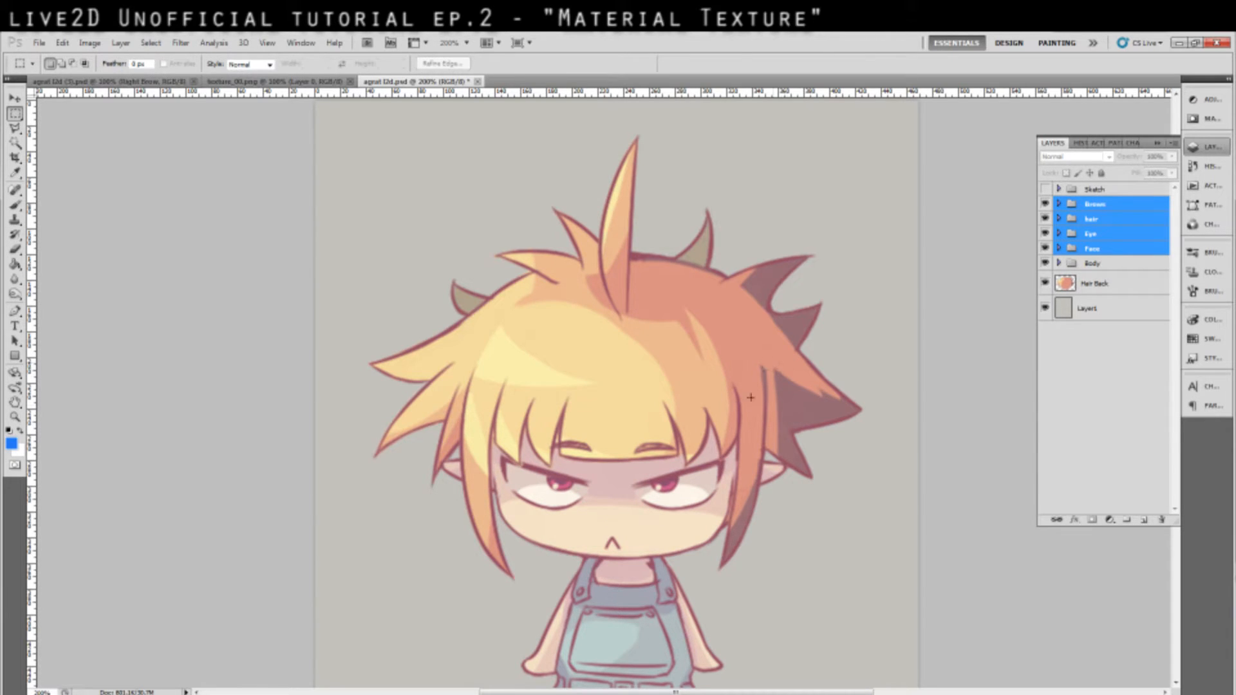
drag(762, 371, 776, 373)
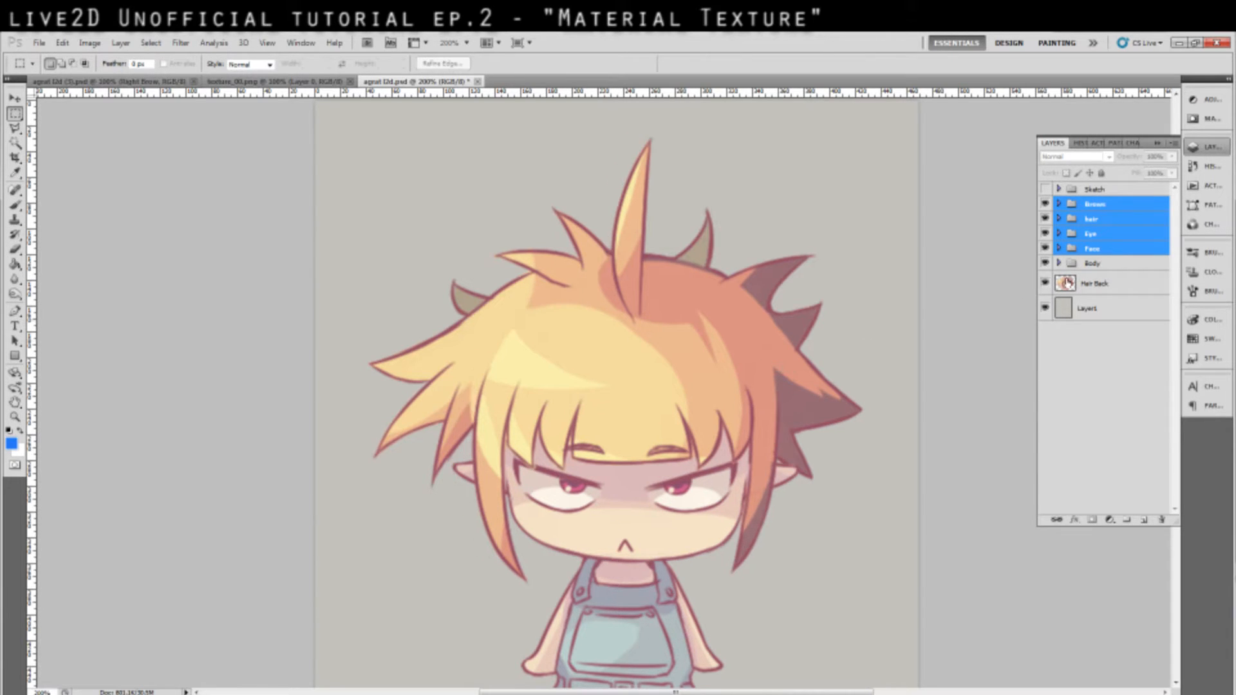
Hide the Brows, hair, Eye and Face groups and brush a dark mauve shadow across the right side of the Hair Back layer.
drag(1046, 204, 1048, 253)
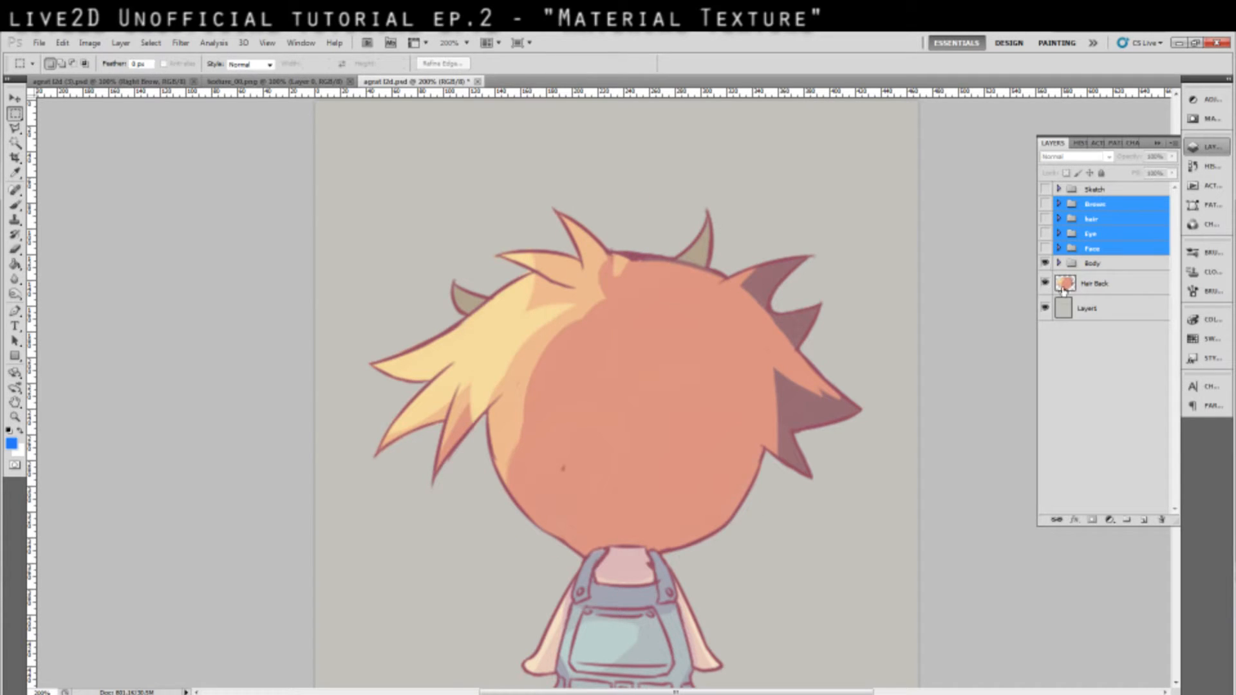
click(1082, 290)
click(14, 205)
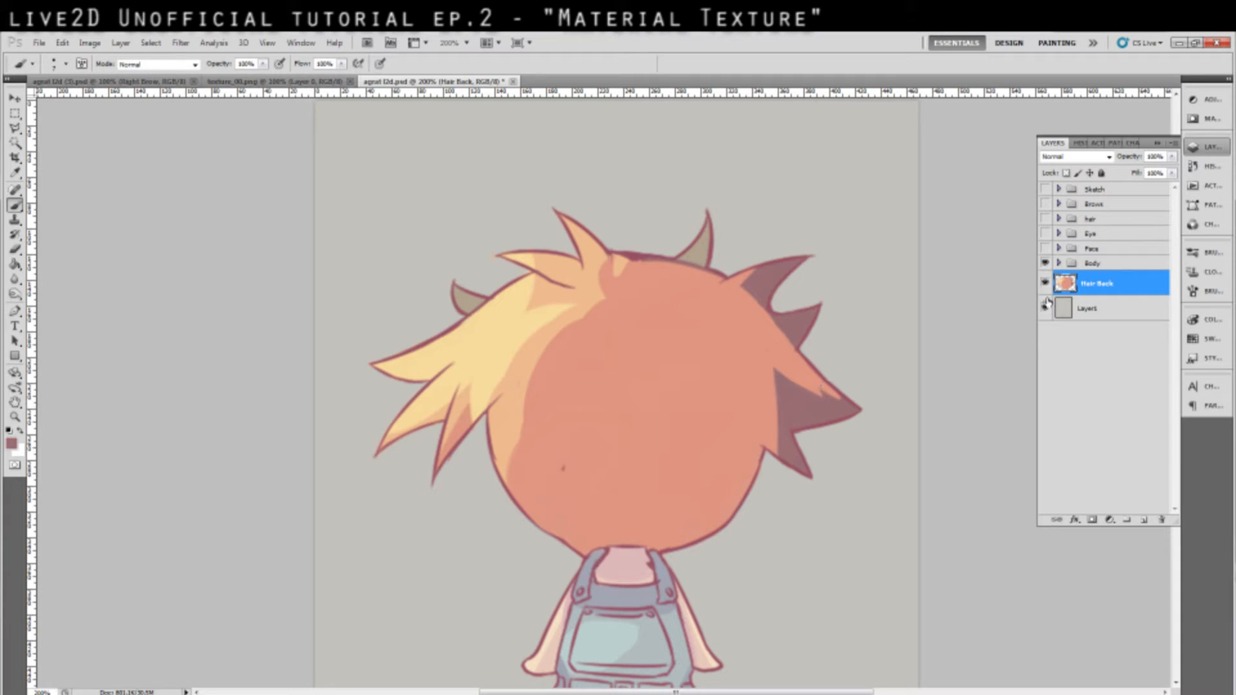
mouse_move(736, 342)
mouse_down()
mouse_move(768, 370)
mouse_move(741, 347)
mouse_move(720, 353)
mouse_move(708, 468)
mouse_move(751, 412)
mouse_move(739, 370)
mouse_move(779, 452)
mouse_move(769, 445)
mouse_move(770, 375)
mouse_move(732, 359)
mouse_up()
key(ctrl+z)
mouse_move(760, 394)
mouse_down()
mouse_move(752, 457)
mouse_move(732, 476)
mouse_move(730, 458)
mouse_move(714, 460)
mouse_move(718, 386)
mouse_move(705, 480)
mouse_up()
mouse_move(727, 426)
mouse_down()
mouse_move(727, 479)
mouse_move(760, 440)
mouse_move(713, 468)
mouse_up()
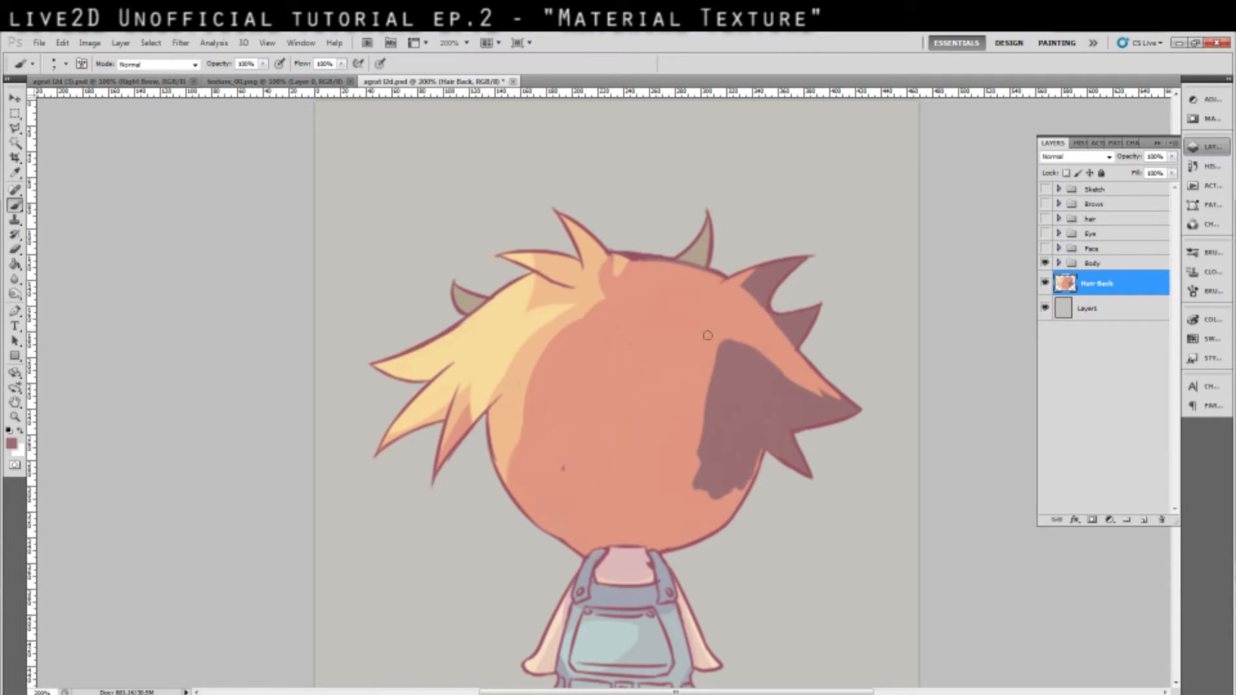
Hide the Body group and Hair Back layer, and show the Face and Eye groups to examine the complete head shape.
click(1045, 263)
click(1045, 264)
click(1045, 263)
click(1045, 283)
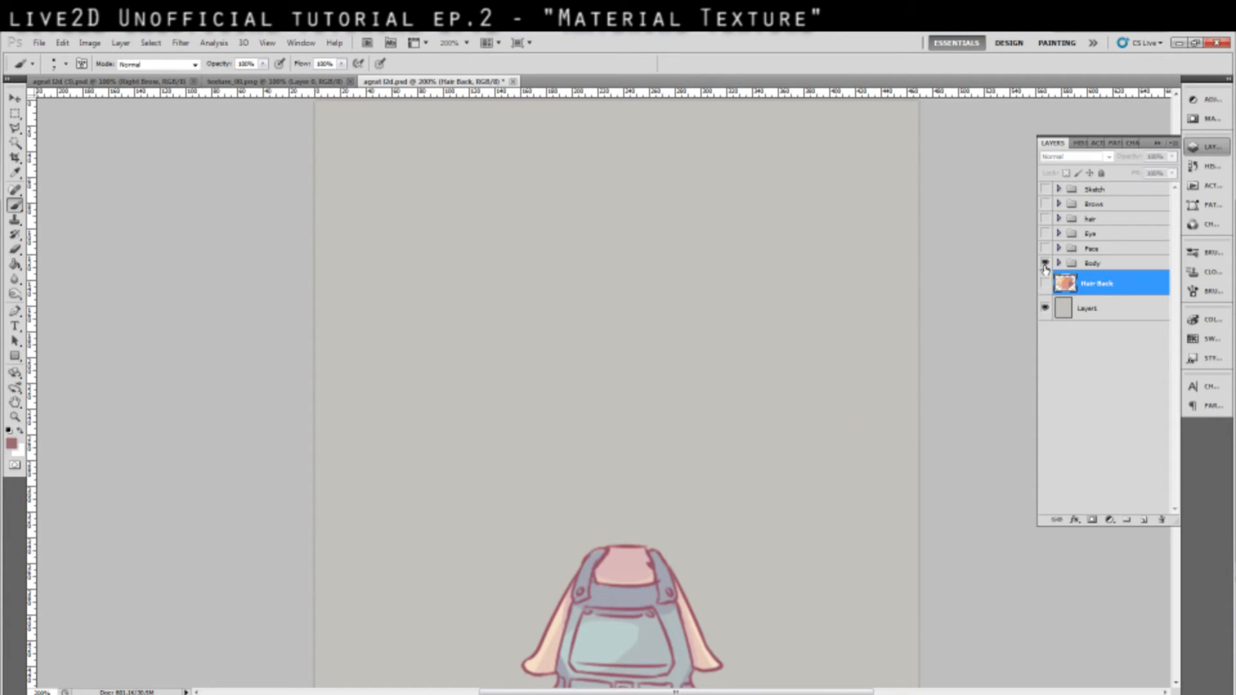
click(1046, 264)
click(1045, 249)
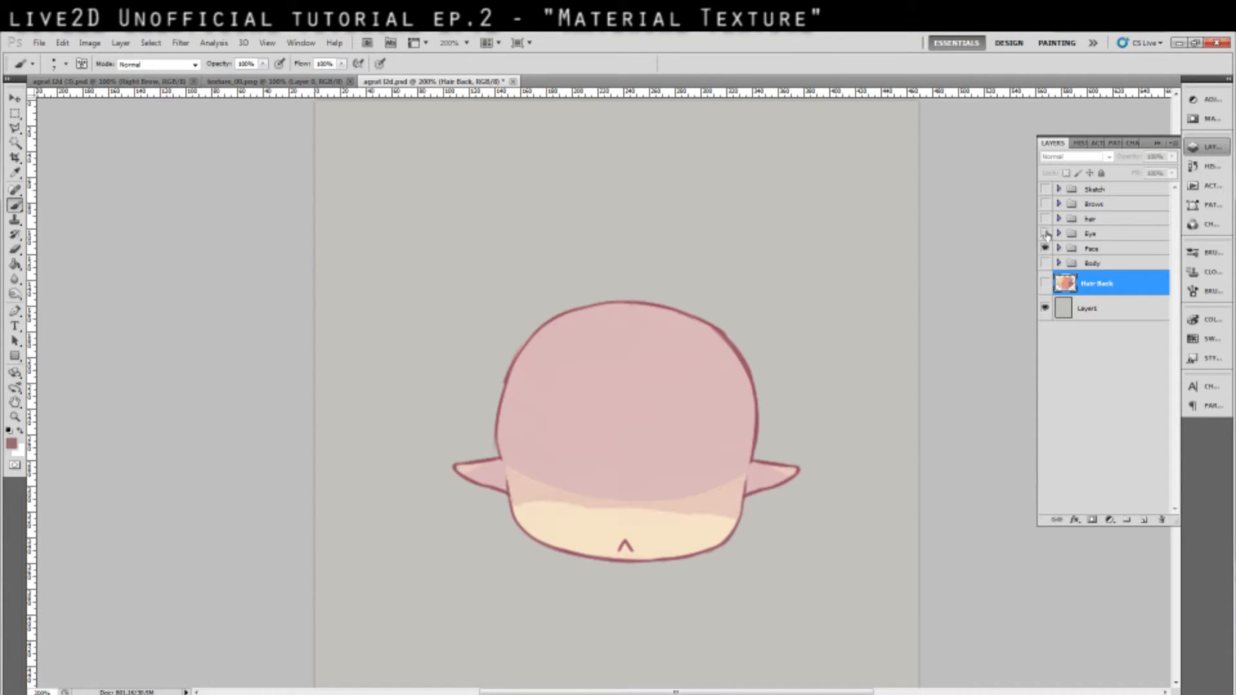
click(1045, 233)
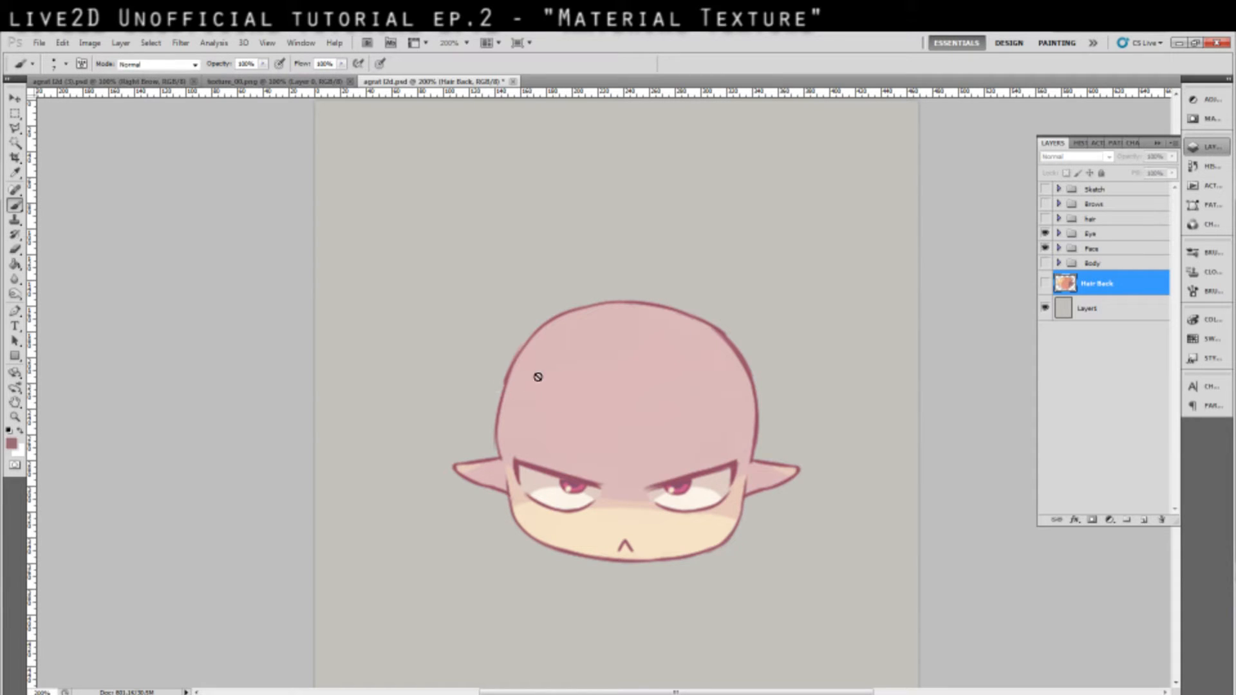
Mark areas on the right side of the face with rectangular selections and clear them.
click(15, 115)
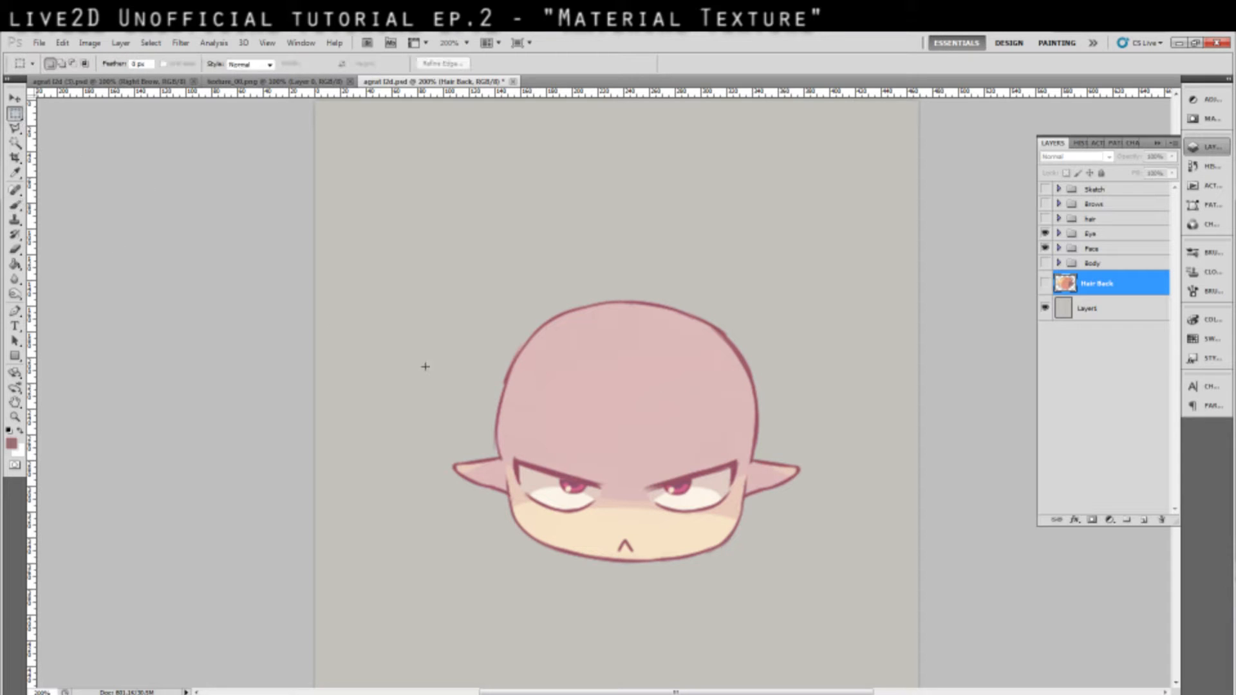
drag(583, 483, 844, 573)
drag(715, 302, 805, 474)
click(729, 552)
Show the Body group, Hair Back layer and hair group, and expand the hair group to check the Right Side Hair layer.
drag(1046, 266, 1045, 283)
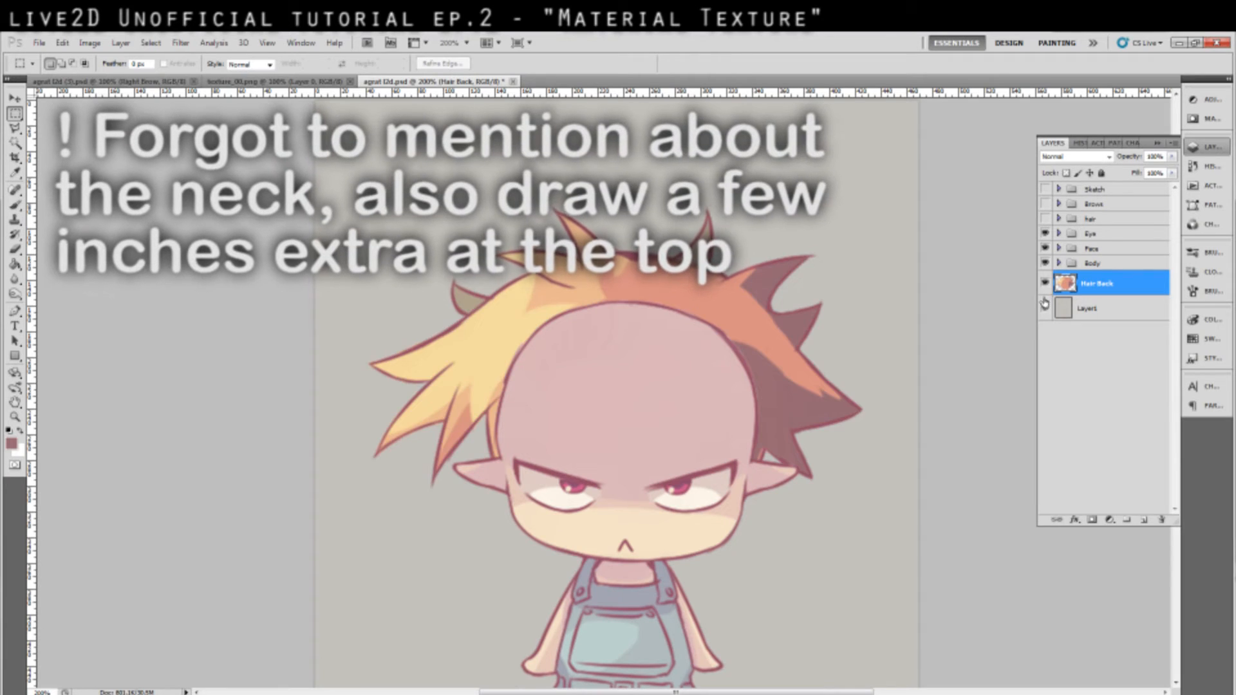
click(1046, 220)
click(1046, 234)
click(1046, 233)
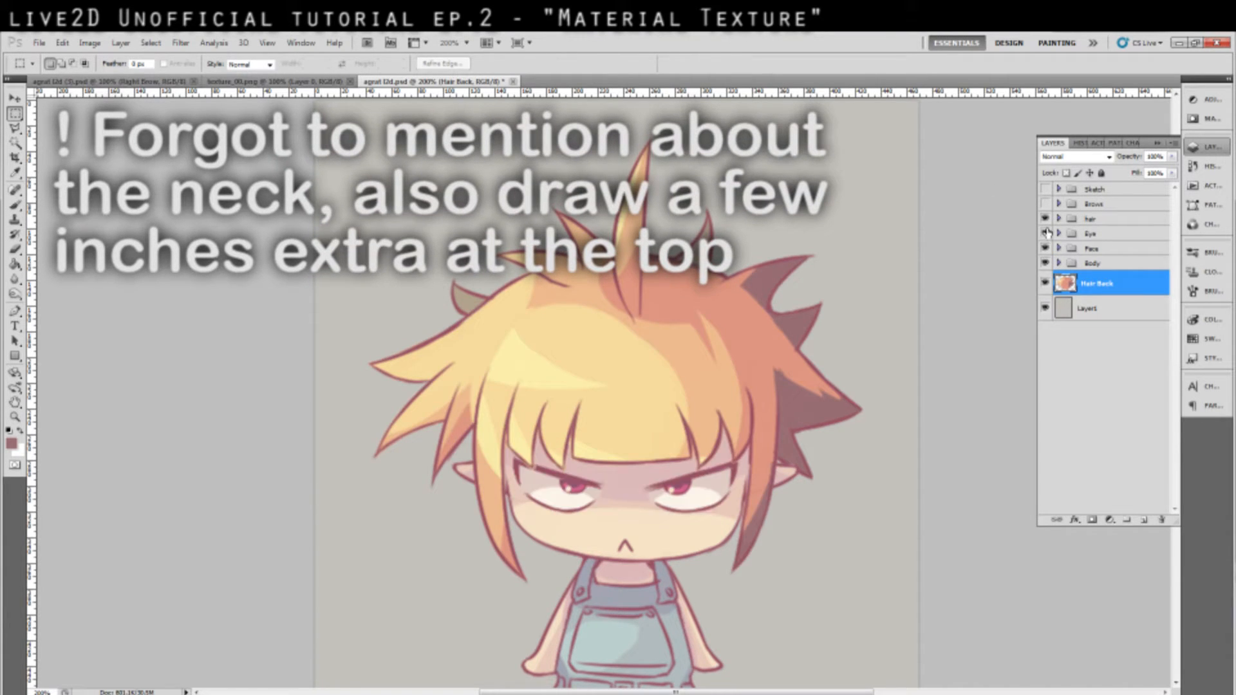
click(1059, 218)
click(1046, 239)
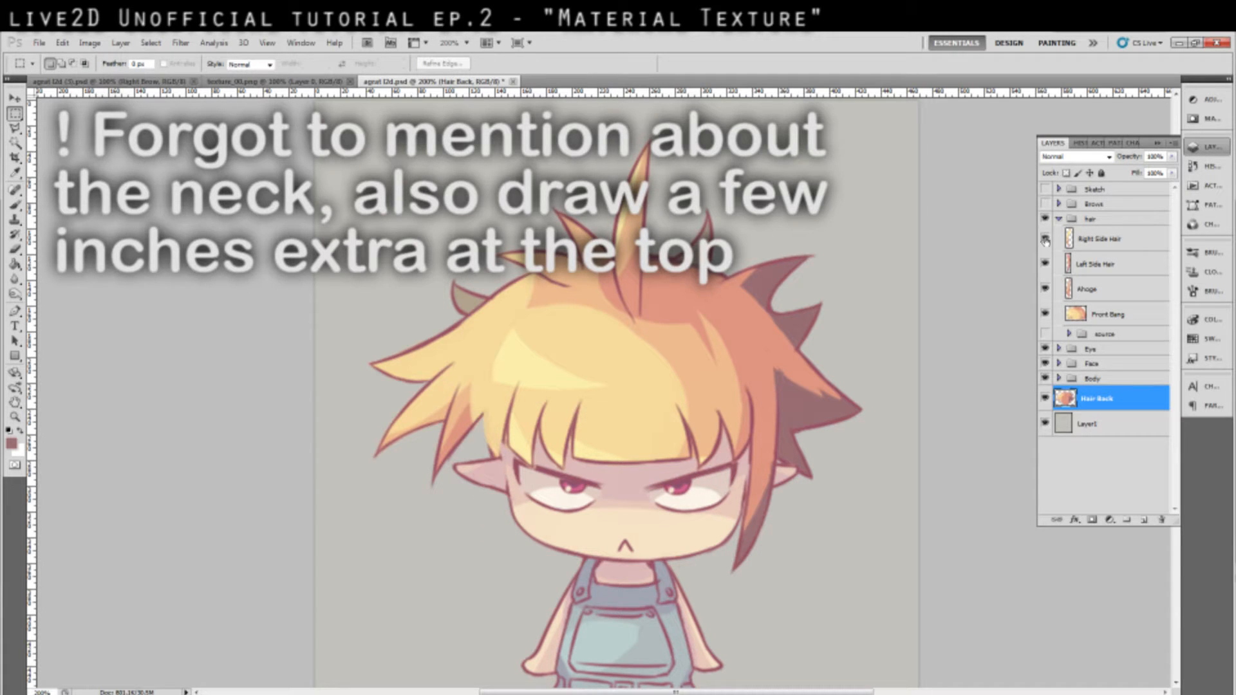
click(1046, 239)
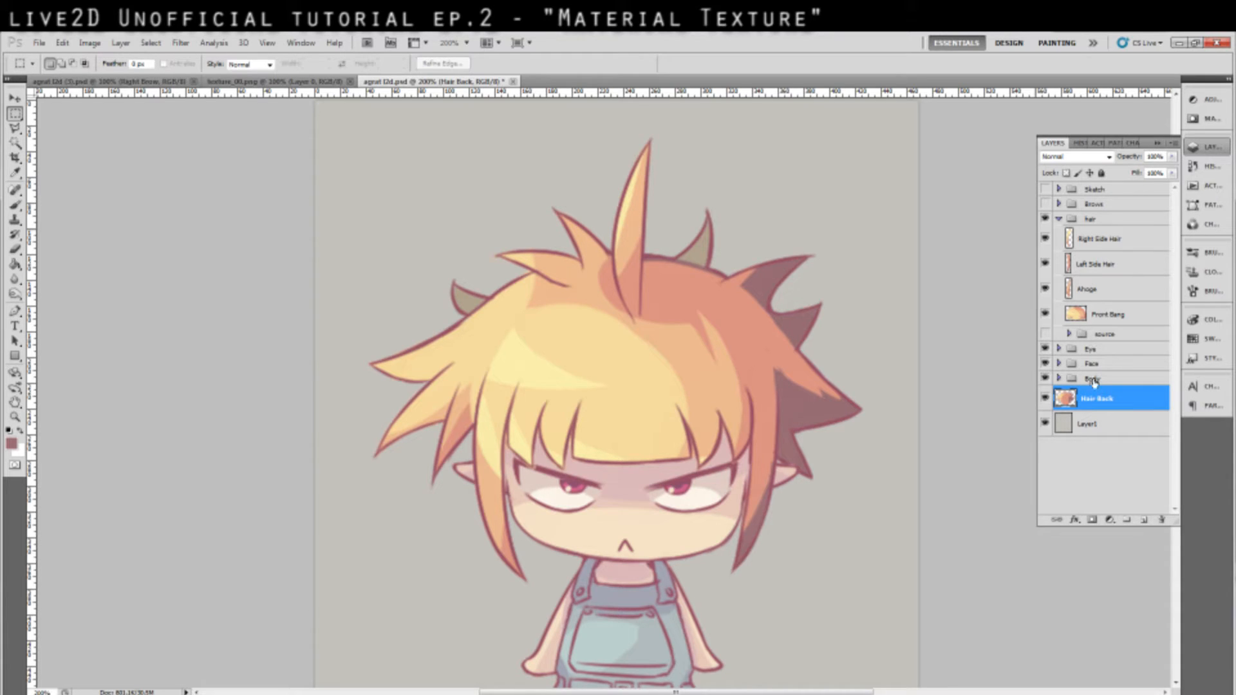
Hide the Hair Back and Front Bang layers to examine the Ahoge and side hair pieces over the face.
click(1045, 399)
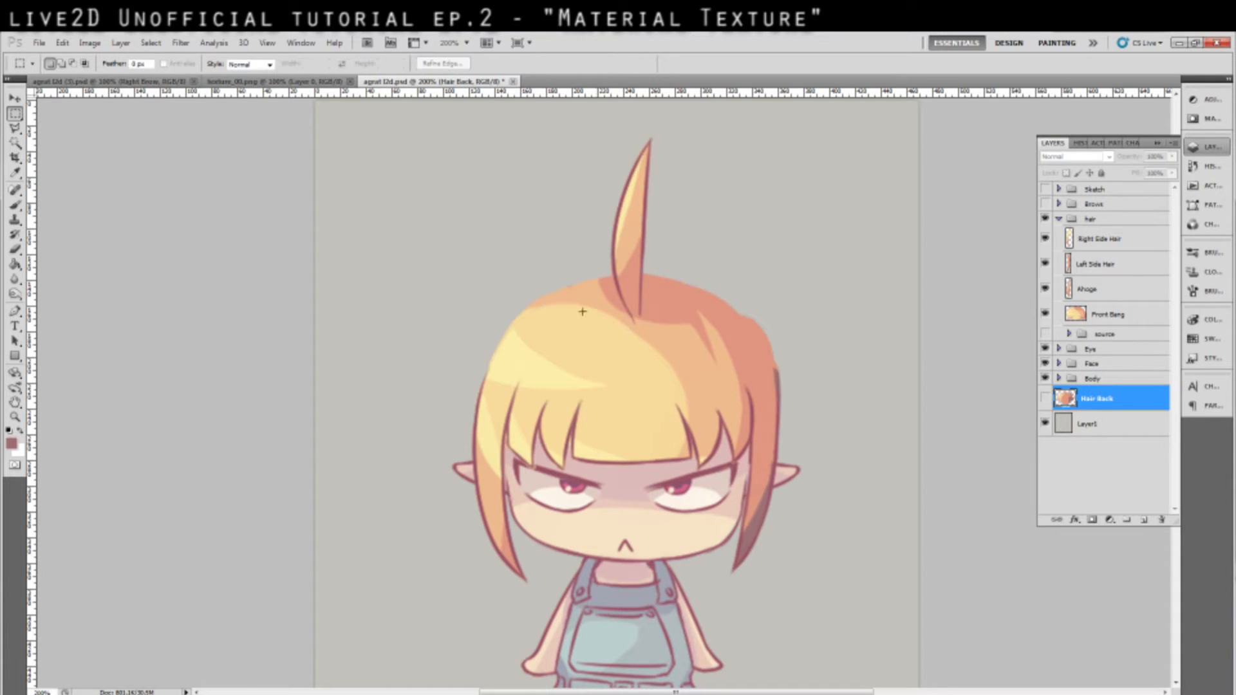
click(1045, 314)
click(1045, 314)
click(1045, 288)
click(1045, 314)
click(1045, 288)
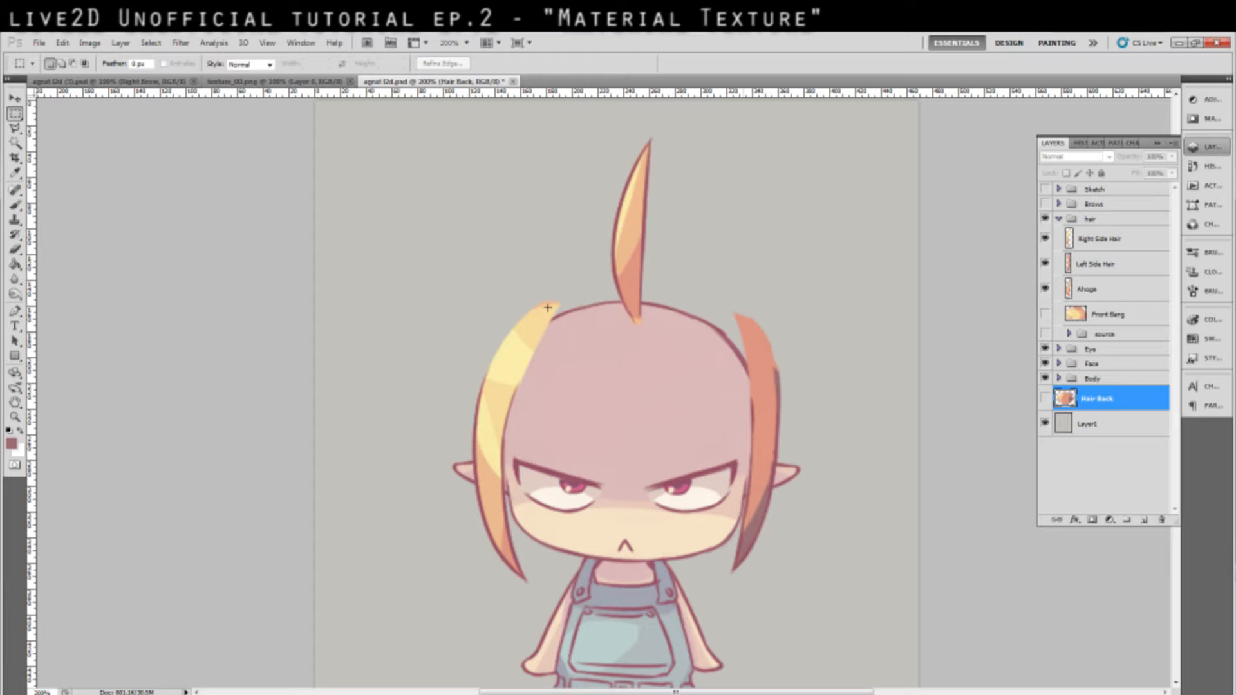
Outline the two side hair strands one at a time with rectangular selections.
drag(558, 564, 591, 606)
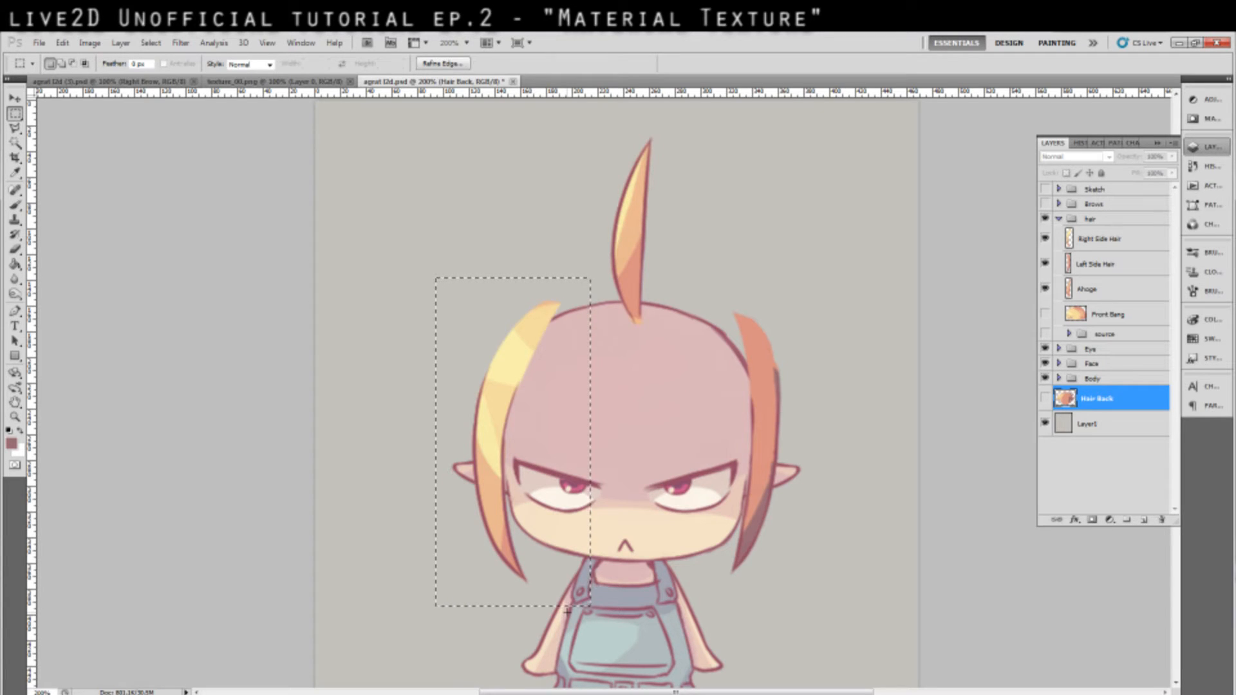
click(709, 287)
drag(859, 600, 683, 247)
click(853, 296)
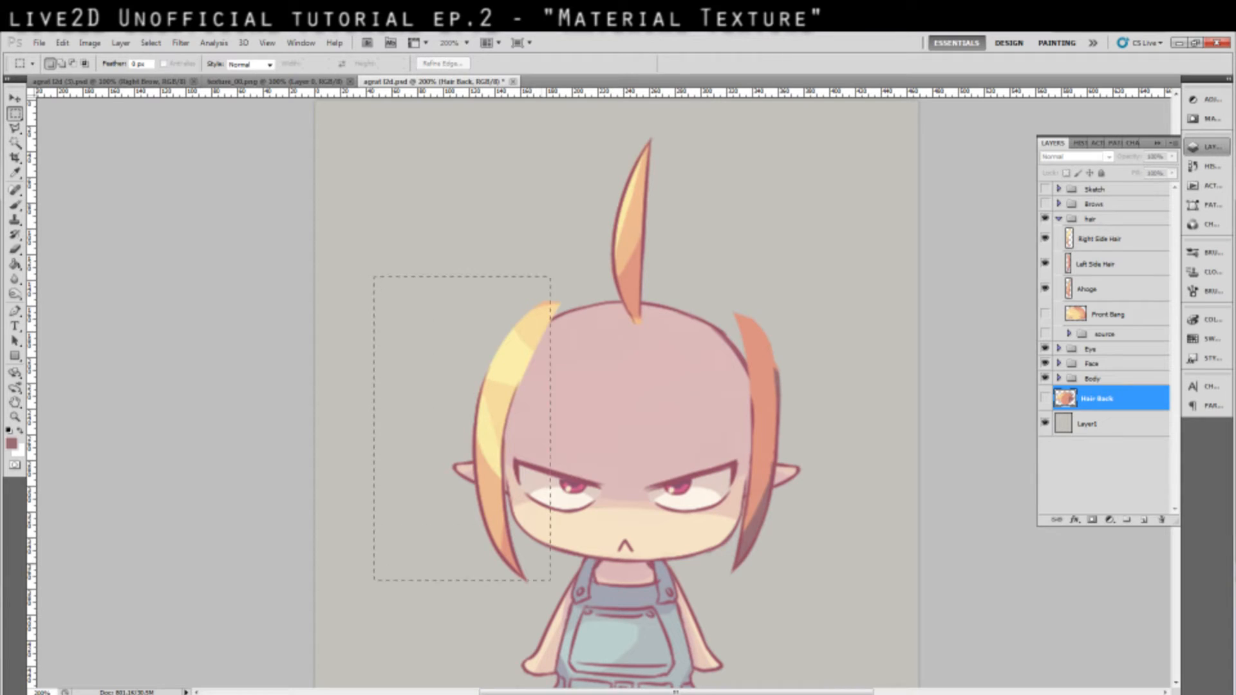
drag(551, 581, 563, 600)
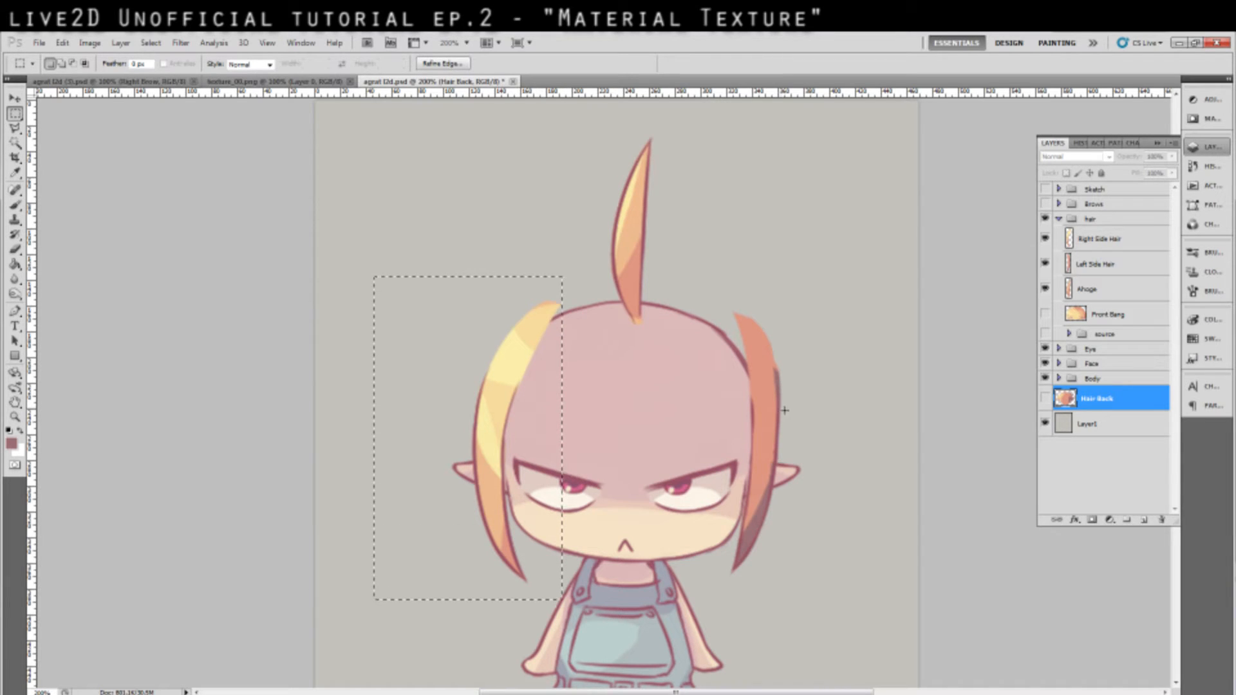
Toggle the Front Bang, Ahoge and Right Side Hair layers to check how the separate hair pieces overlap.
click(1044, 314)
click(1045, 315)
click(1045, 314)
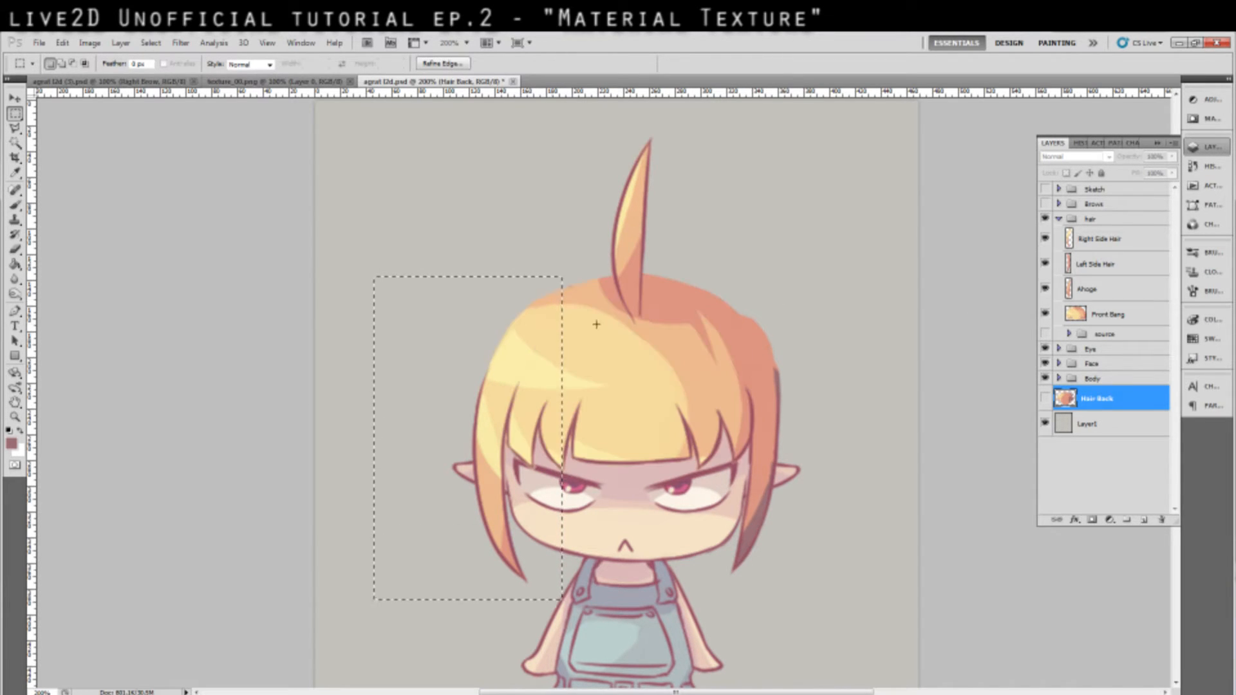
click(1044, 314)
click(1045, 289)
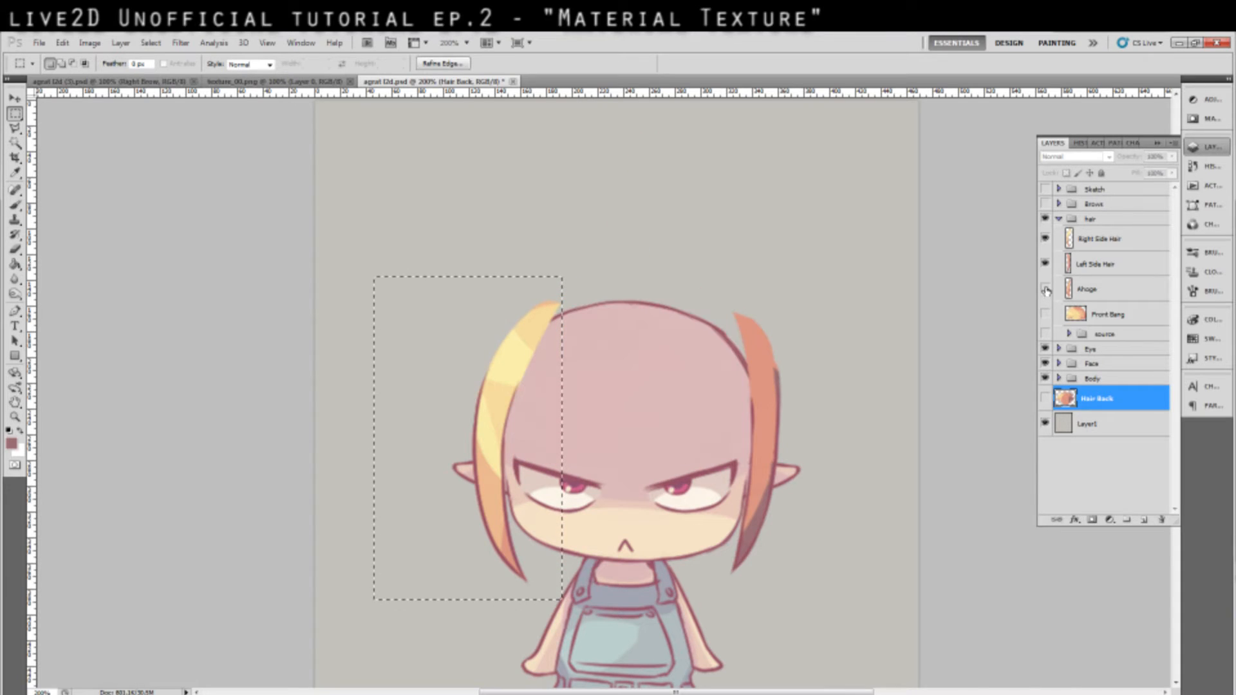
click(1046, 290)
click(1045, 238)
click(1045, 238)
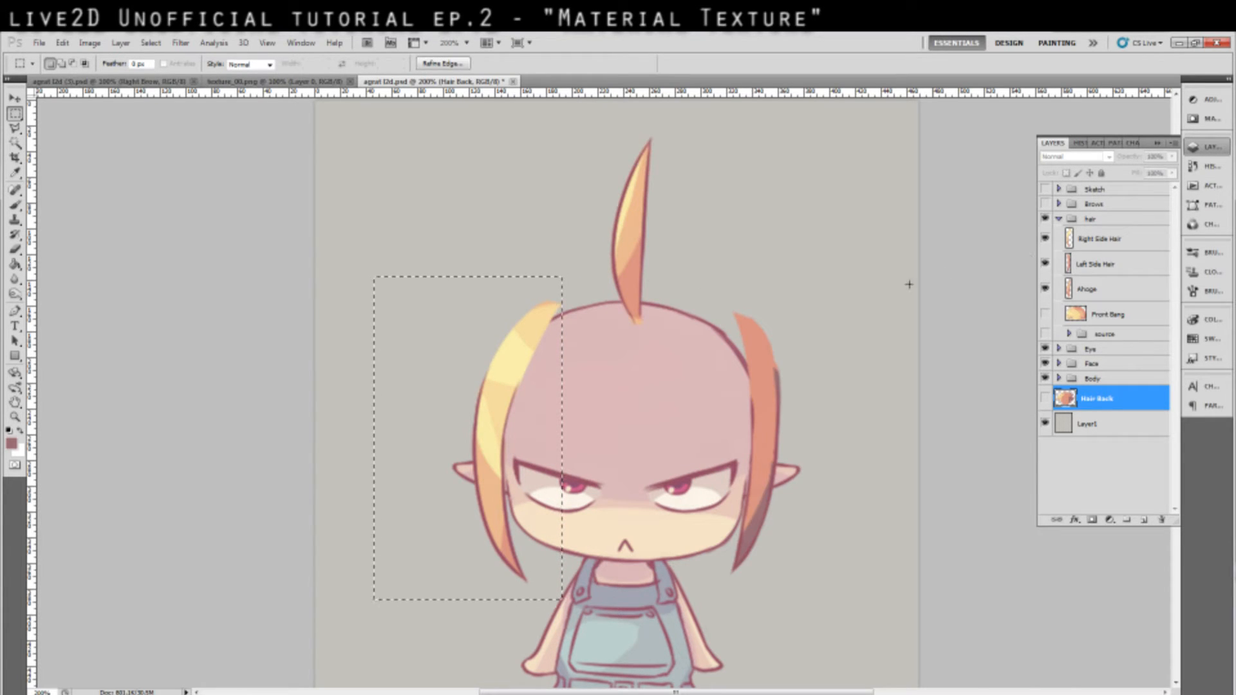
Clear the rectangular selection and show the Front Bang and Hair Back layers again.
click(966, 293)
click(1046, 313)
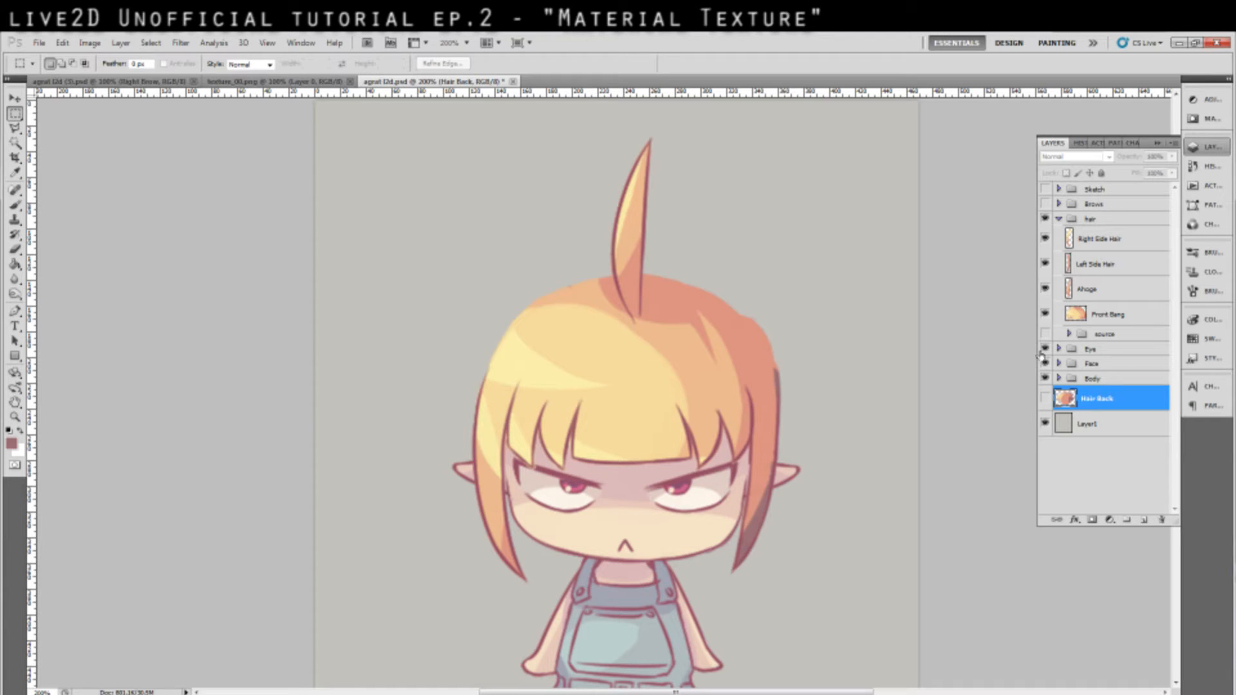
click(1045, 397)
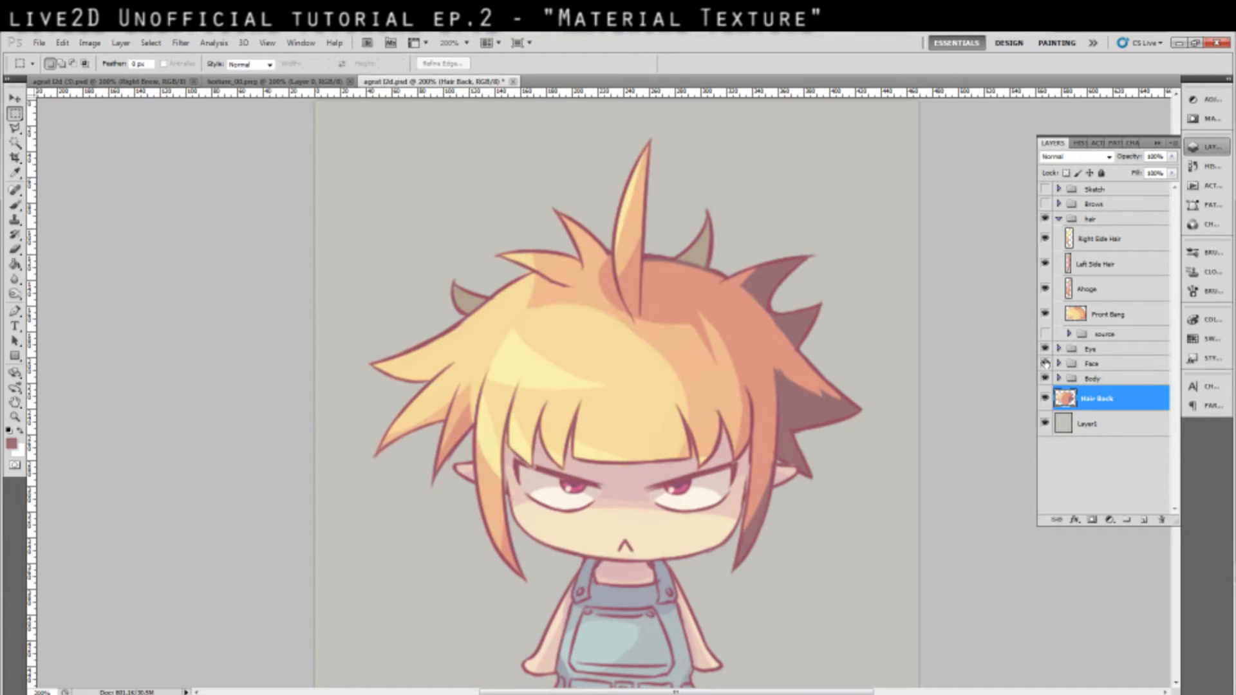
Check the Face group's visibility, and hide and collapse the hair group.
click(1045, 363)
click(1046, 363)
click(1045, 219)
click(1059, 218)
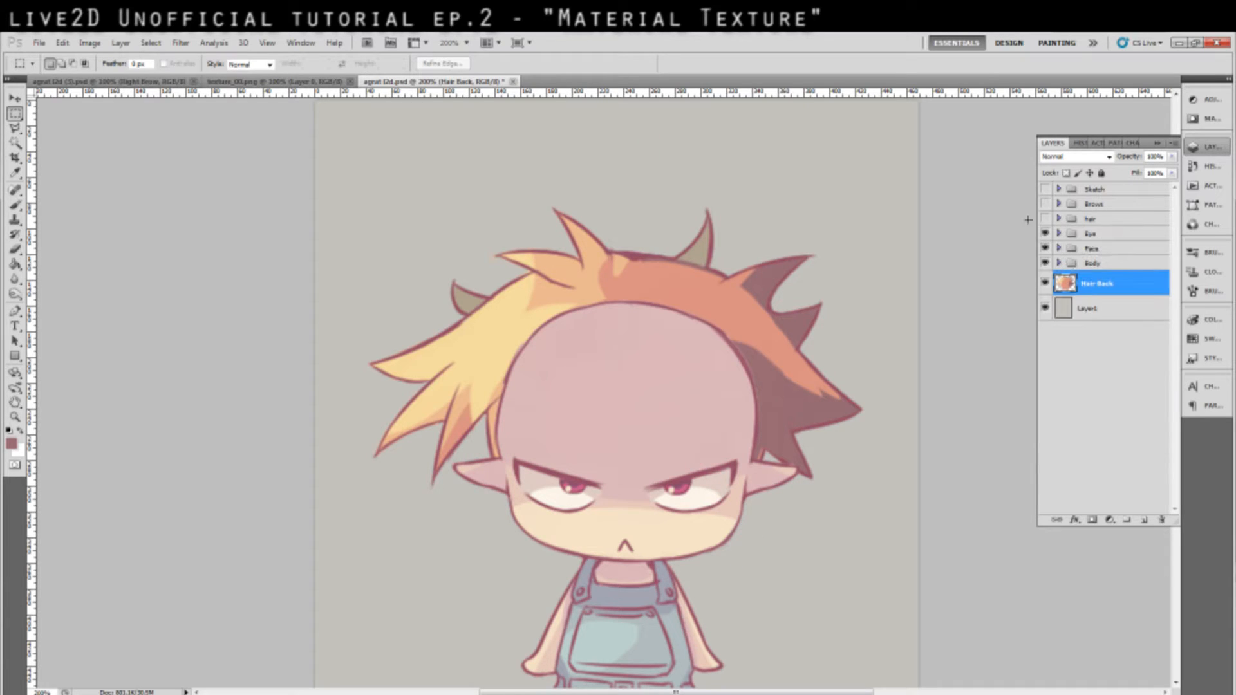
Expand the Eye group, review its layers, and collapse its Eye Lids, Eye Content and Eye Lashes subgroups.
click(1059, 233)
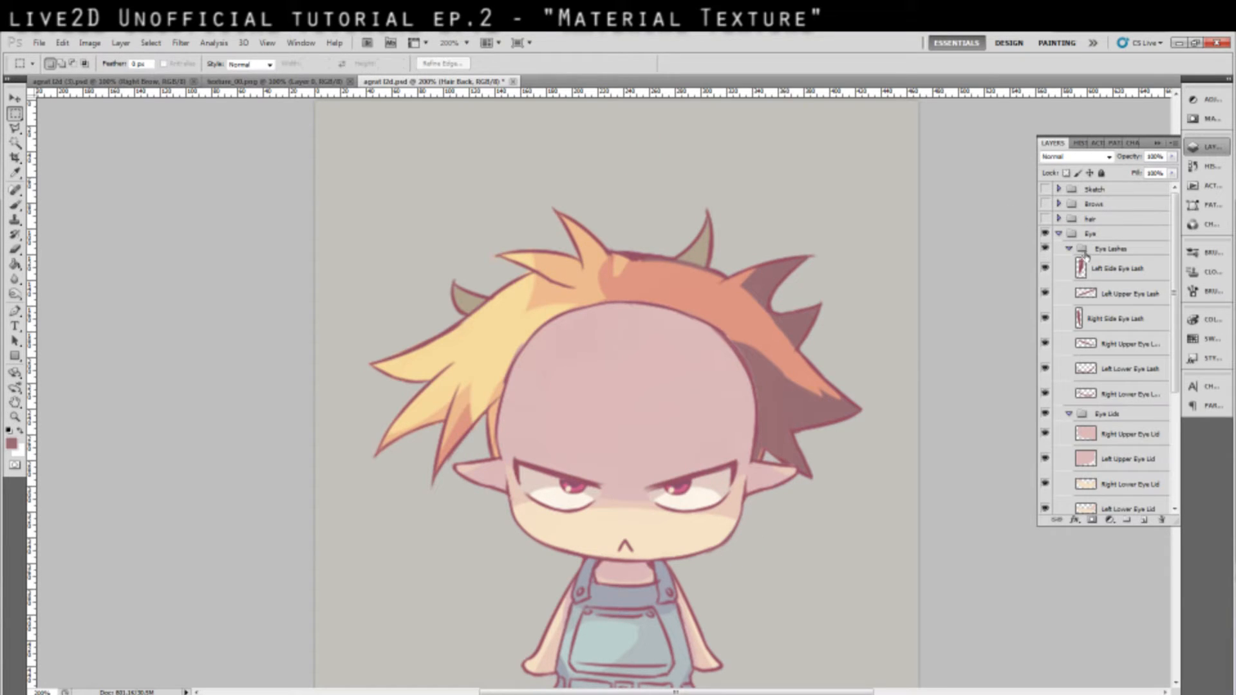
drag(1179, 337, 1159, 424)
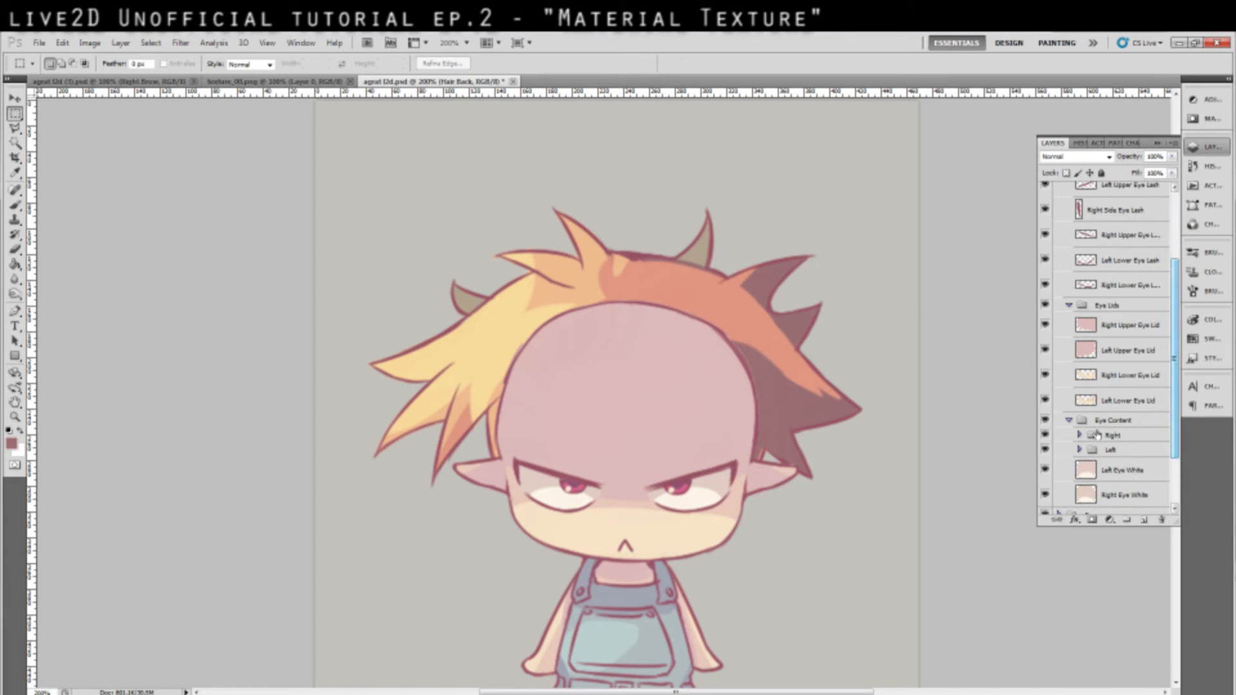
click(1069, 306)
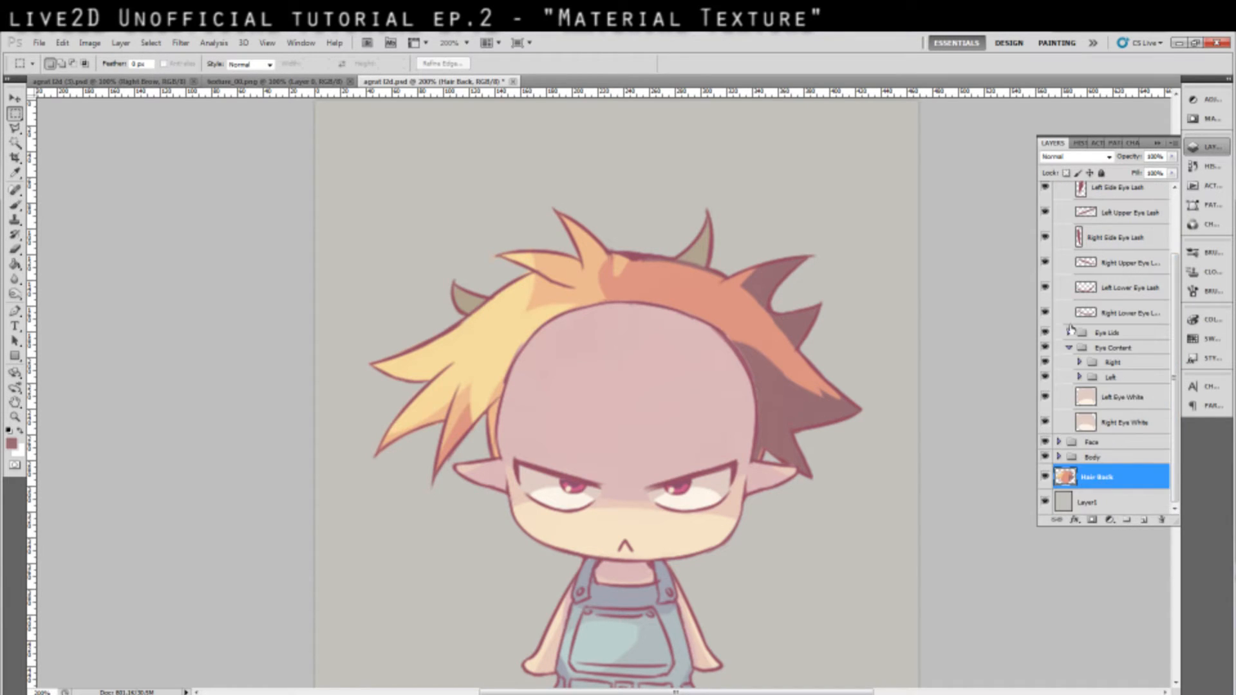
click(1069, 353)
click(1069, 247)
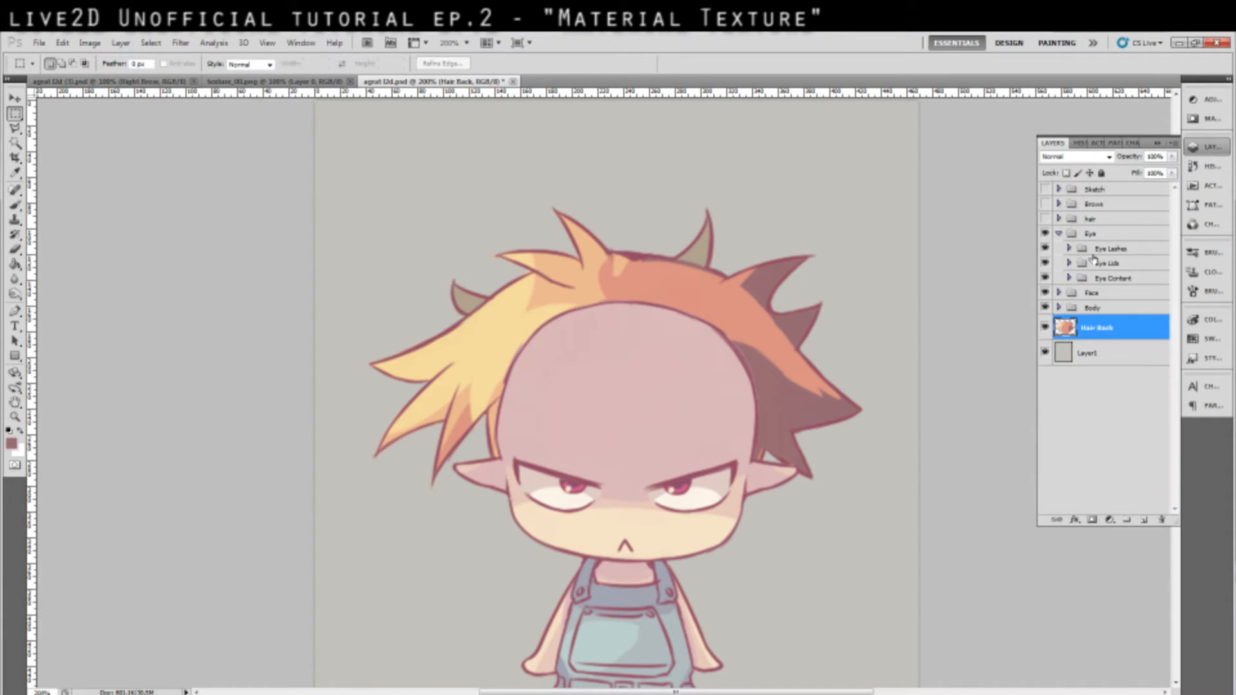
Select the Eye Lashes subgroup and hide it to examine the eyes without lashes.
click(1098, 251)
click(1044, 249)
click(1045, 249)
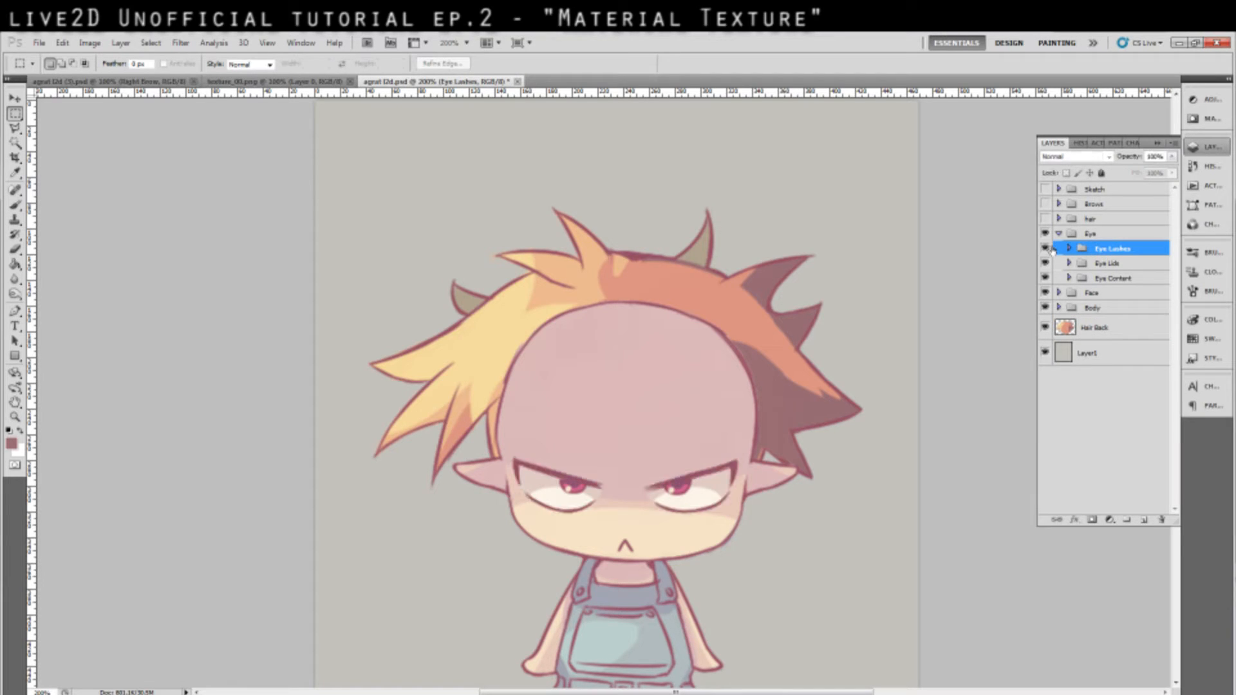
click(1046, 249)
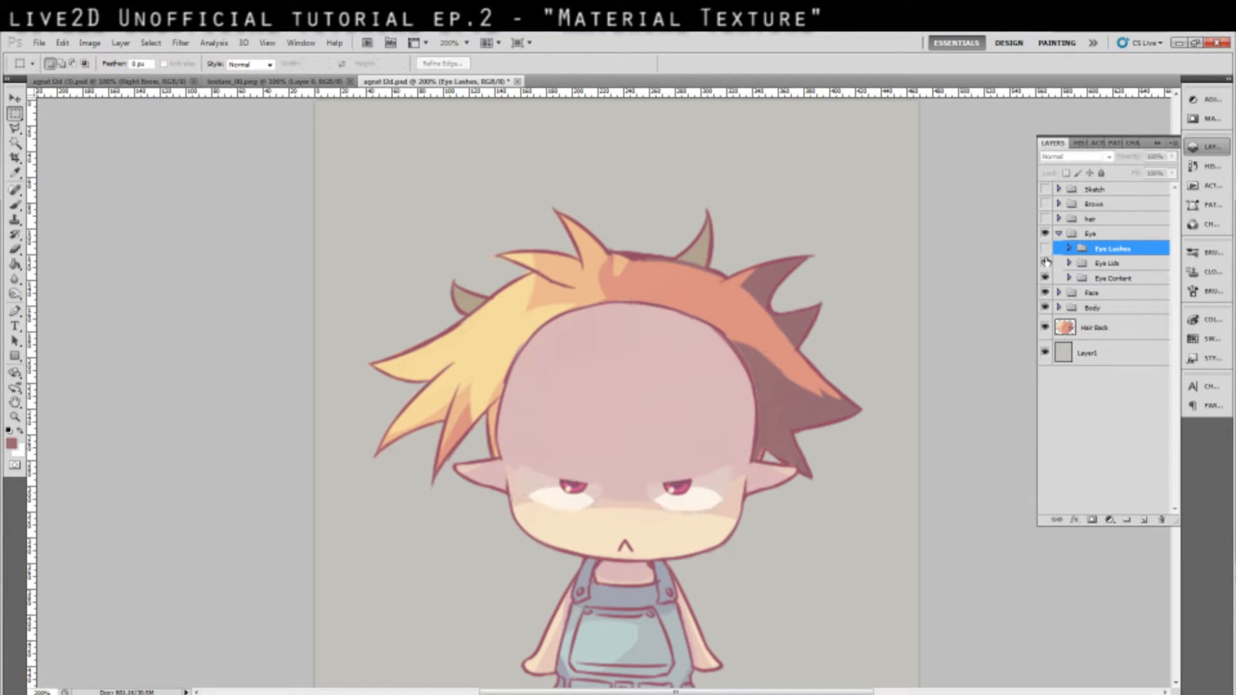
Show the Eye Lashes subgroup again and toggle the Eye Lids and Eye Content subgroups to check what each contributes.
click(1046, 264)
click(1045, 263)
click(1045, 249)
click(1046, 263)
click(1045, 263)
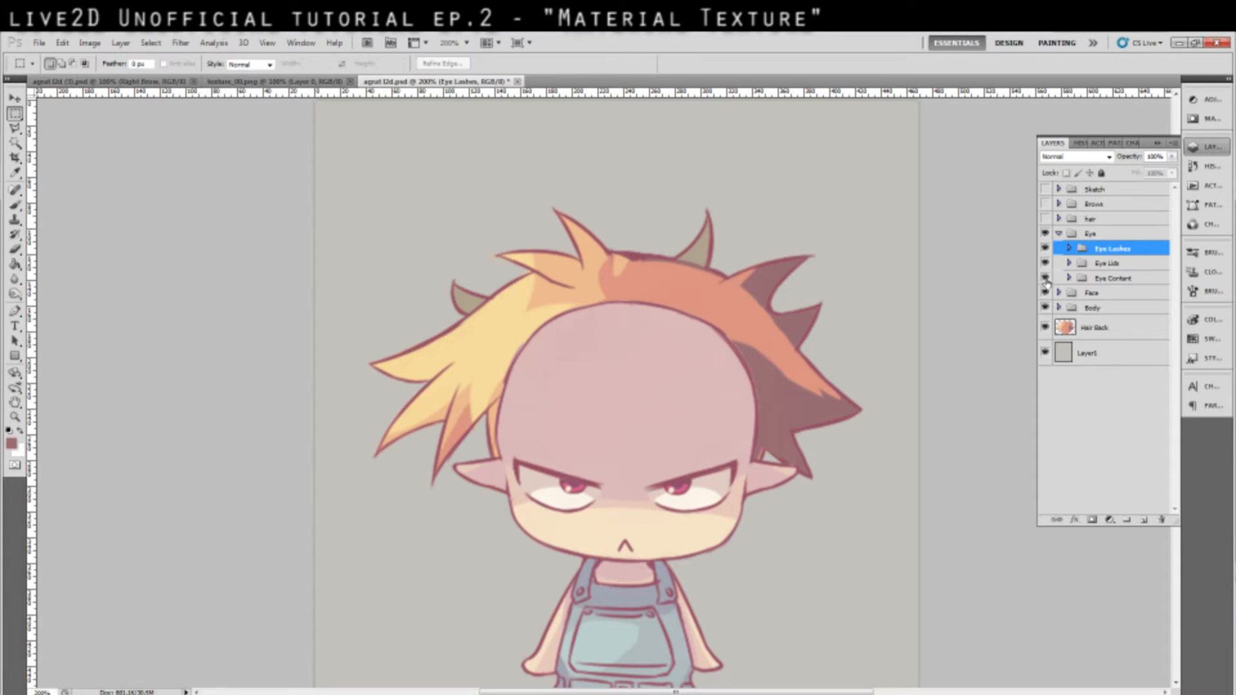
click(1046, 278)
click(1045, 278)
Expand the Eye Content subgroup and toggle its Right and Left subgroups to examine each iris.
click(1069, 278)
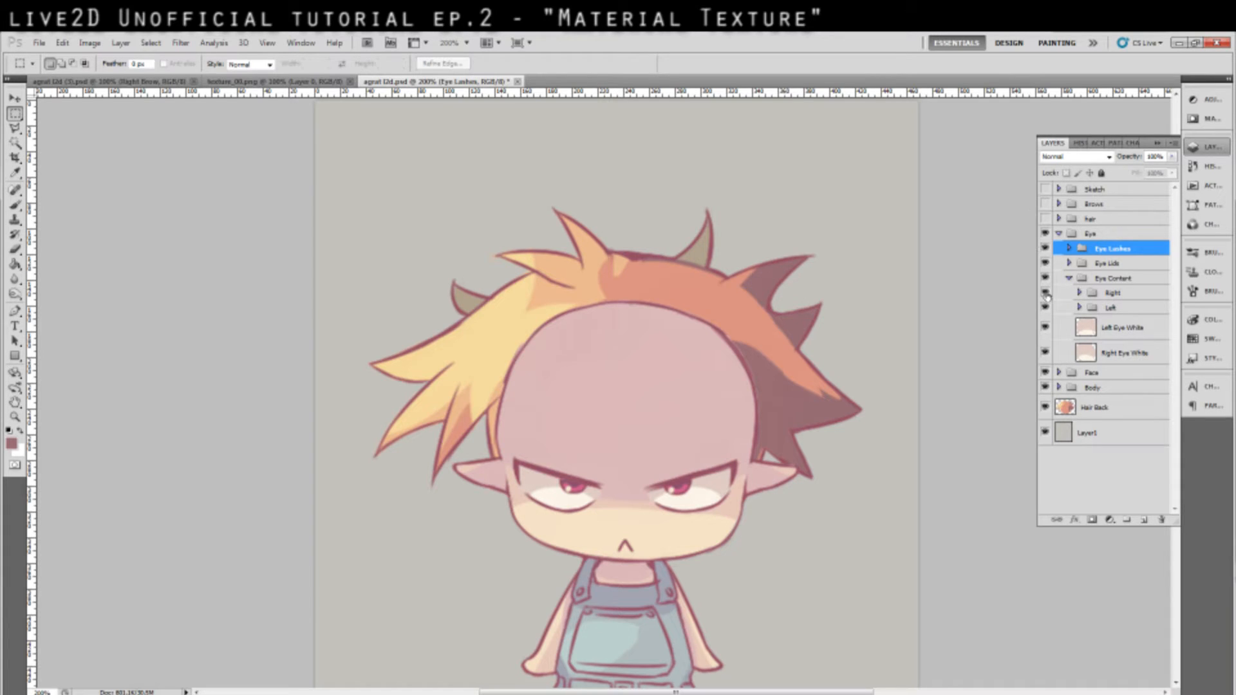
click(1046, 293)
click(1046, 293)
click(1046, 293)
click(1045, 293)
click(1046, 308)
click(1045, 308)
Select the Left Eye White layer and toggle both eye white layers to examine each one separately.
click(1085, 329)
click(1045, 329)
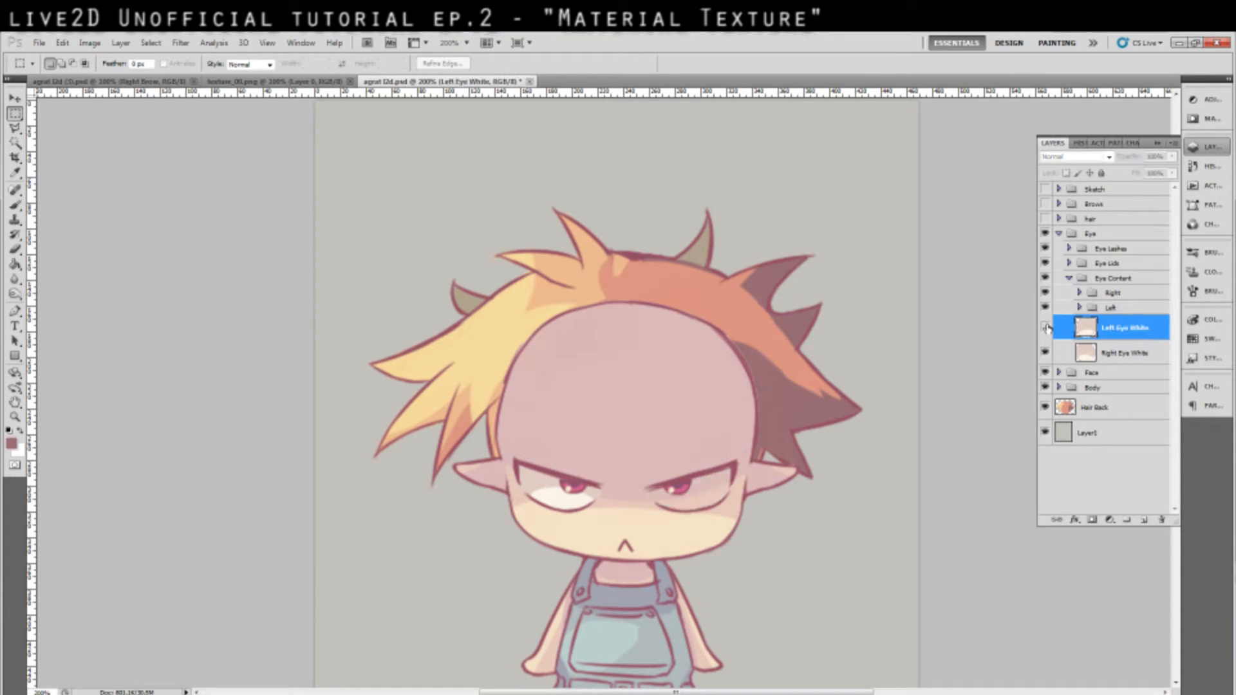
click(1046, 329)
click(1045, 328)
click(1045, 328)
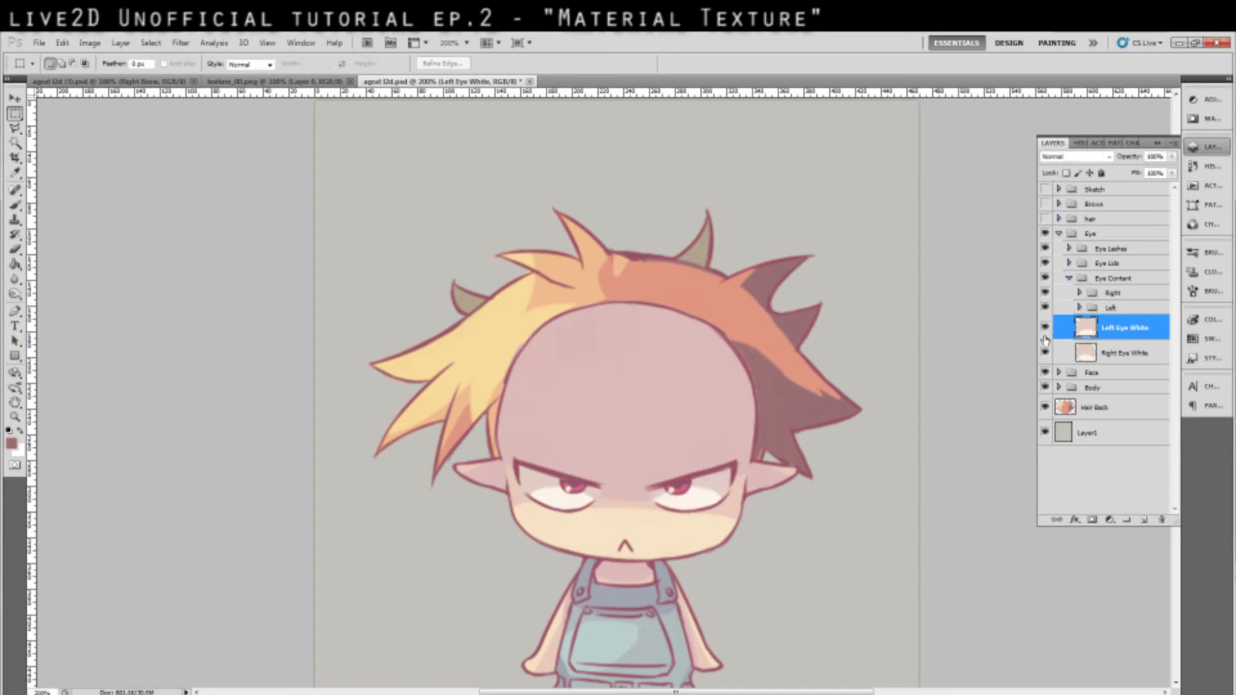
click(1046, 353)
click(1046, 352)
click(1046, 328)
click(1046, 328)
Toggle the Left subgroup and its Left Eye Spotlight layer, and expand the Left and Right subgroups to examine their contents.
click(1046, 308)
click(1045, 308)
click(1045, 308)
click(1046, 307)
click(1080, 308)
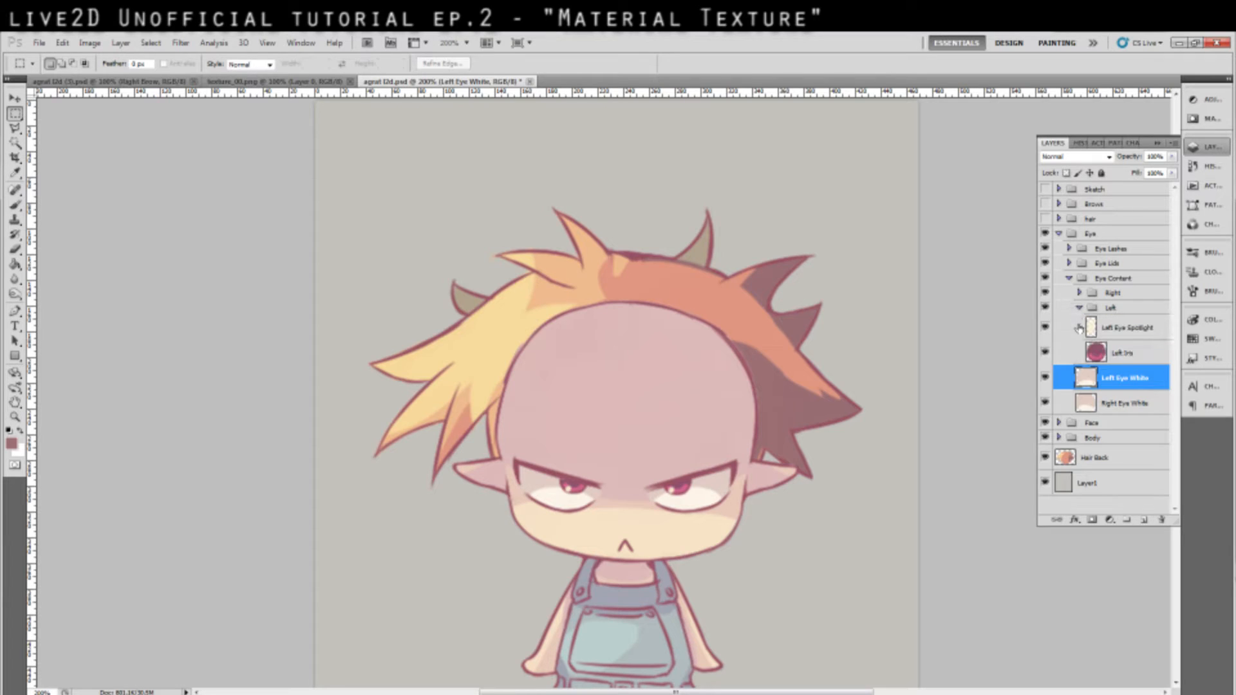
click(1045, 328)
click(1046, 327)
click(1046, 328)
click(1079, 293)
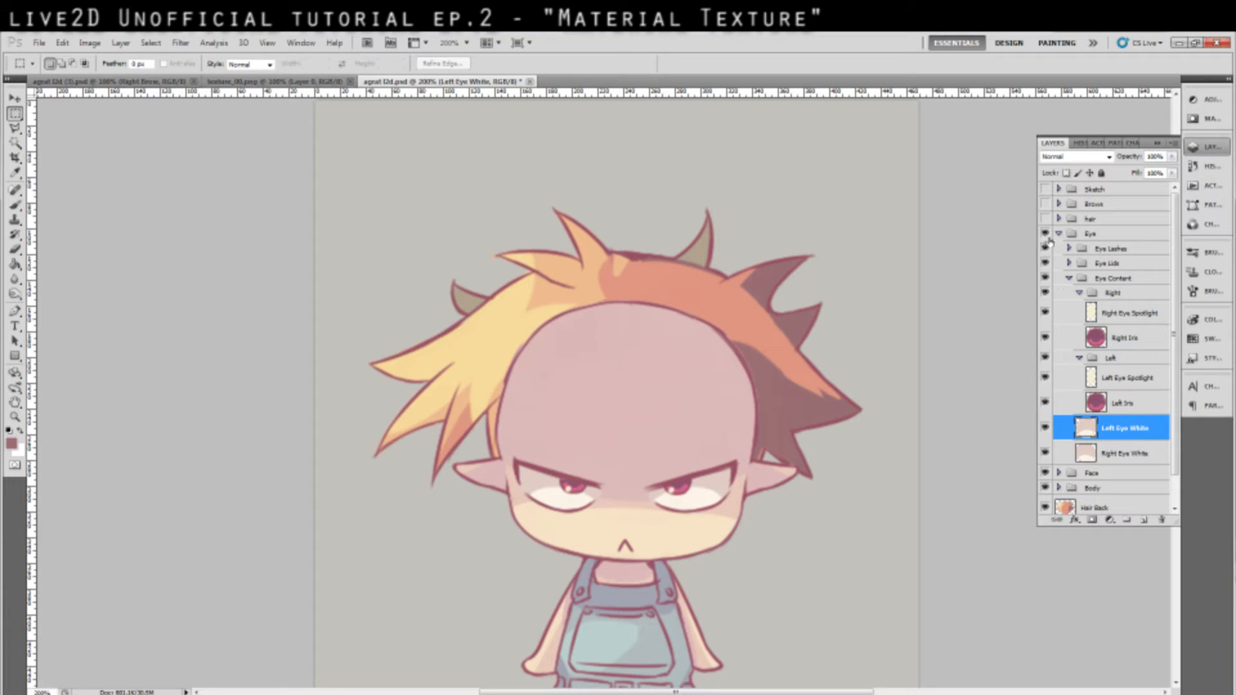
Collapse the Right, Left and Eye Content subgroups, and recheck the Eye Content subgroup's visibility and layers.
click(1079, 293)
click(1079, 306)
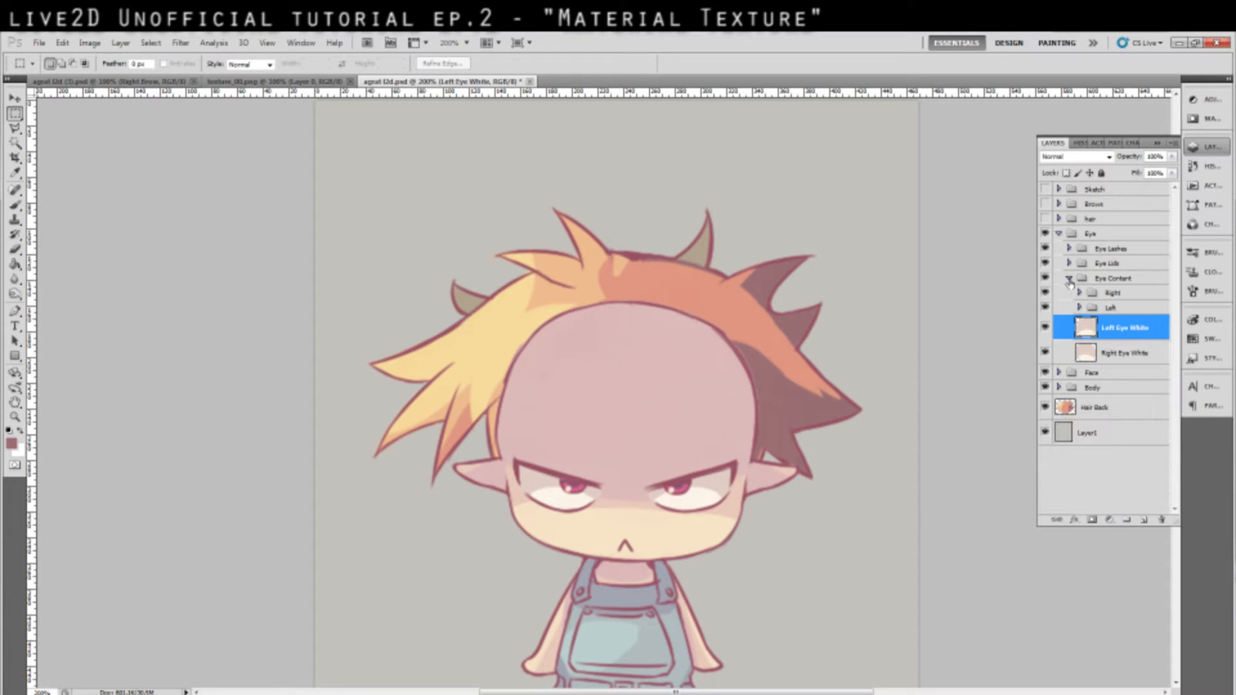
click(1069, 278)
click(1045, 278)
click(1046, 278)
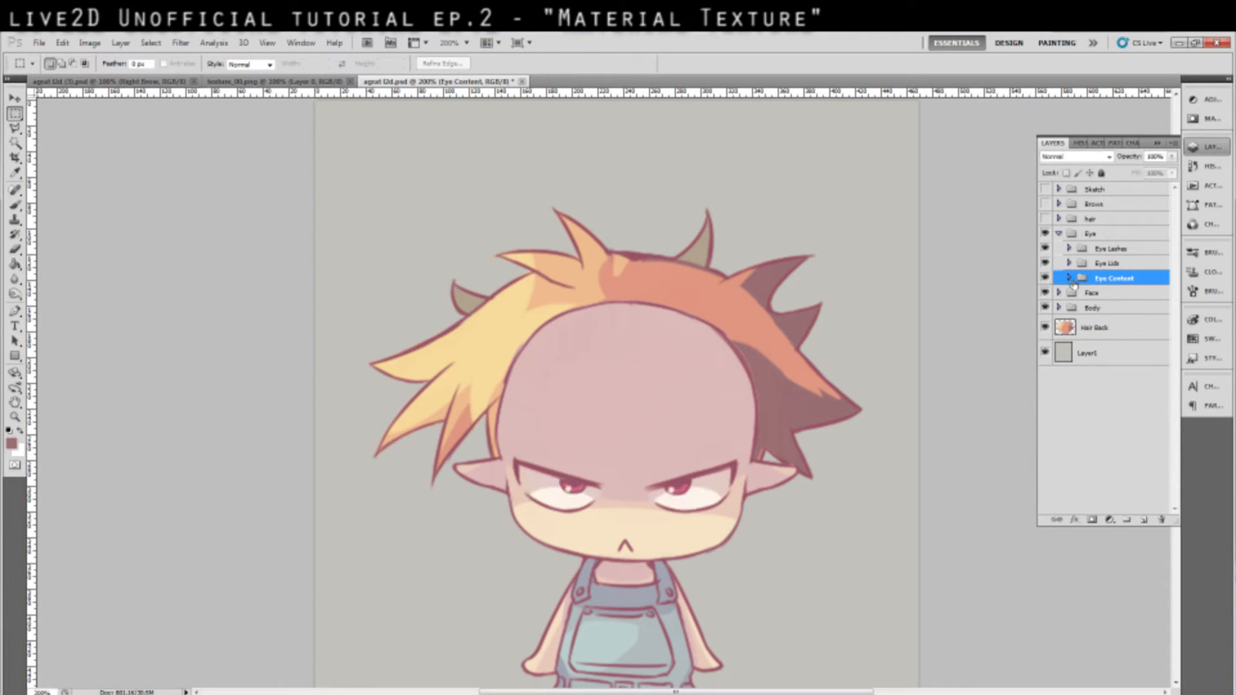
click(1069, 278)
click(1070, 279)
click(1070, 279)
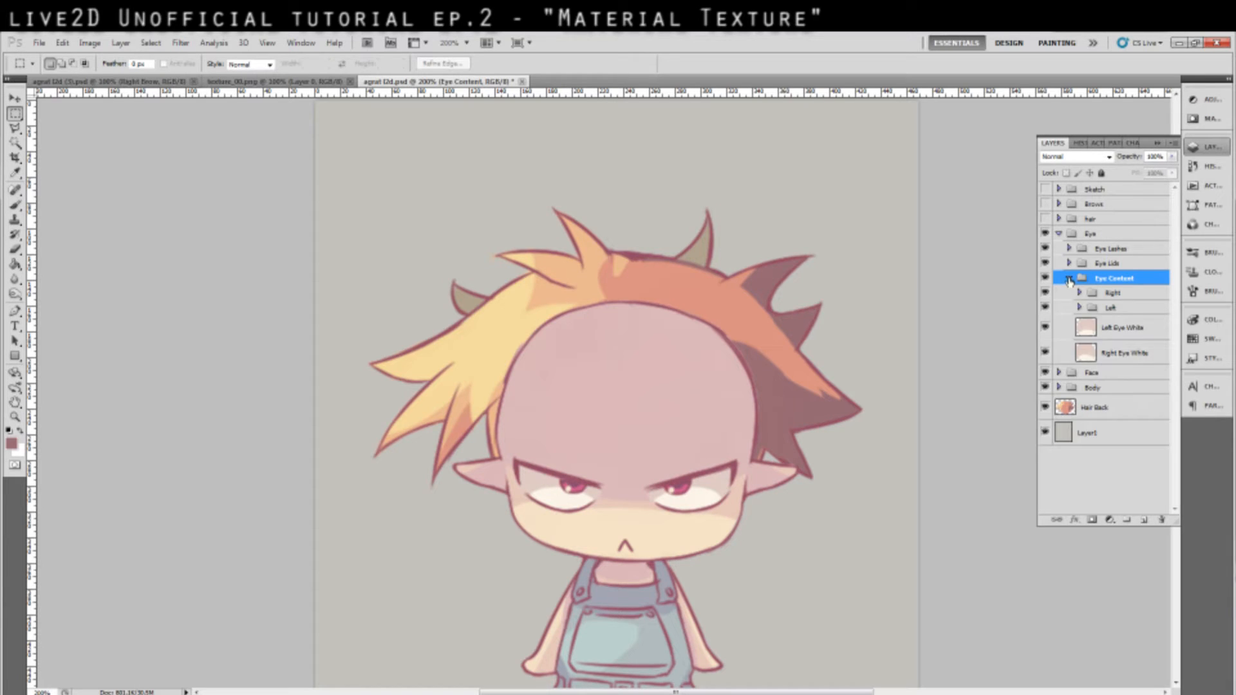
click(1069, 279)
Hide the Eye Lids subgroup, expand Eye Content, and toggle the Left Eye White layer to examine the uncovered eye white.
click(1046, 263)
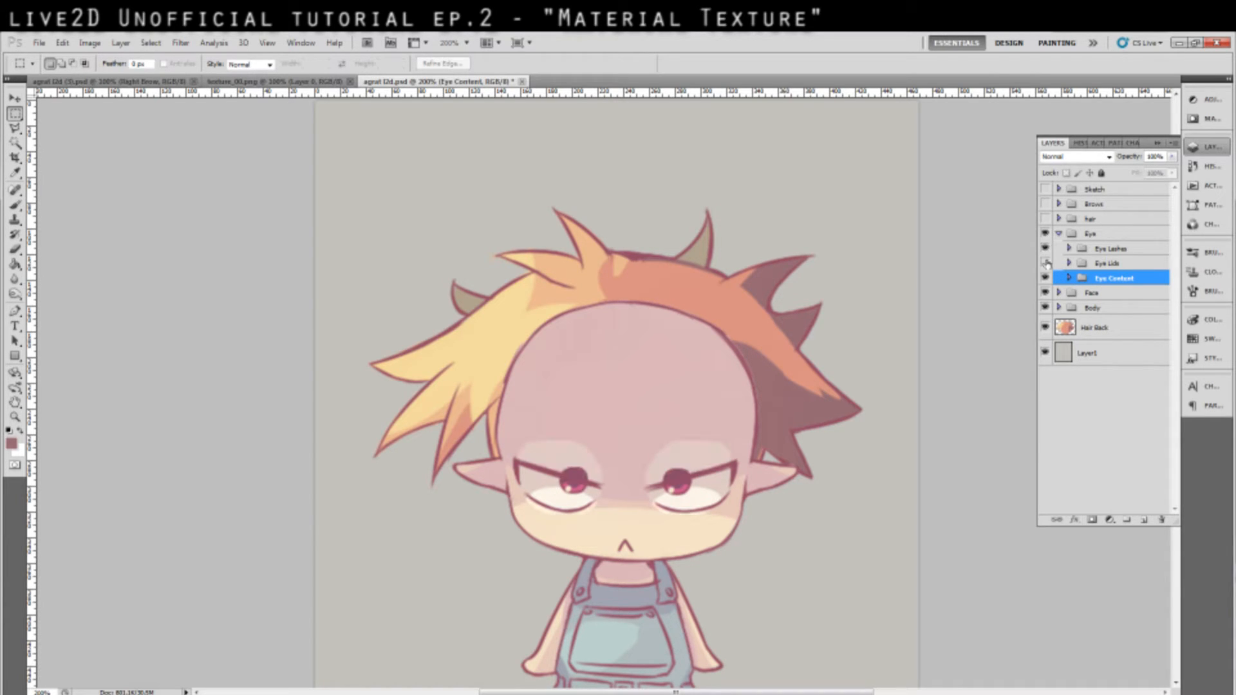
click(1069, 278)
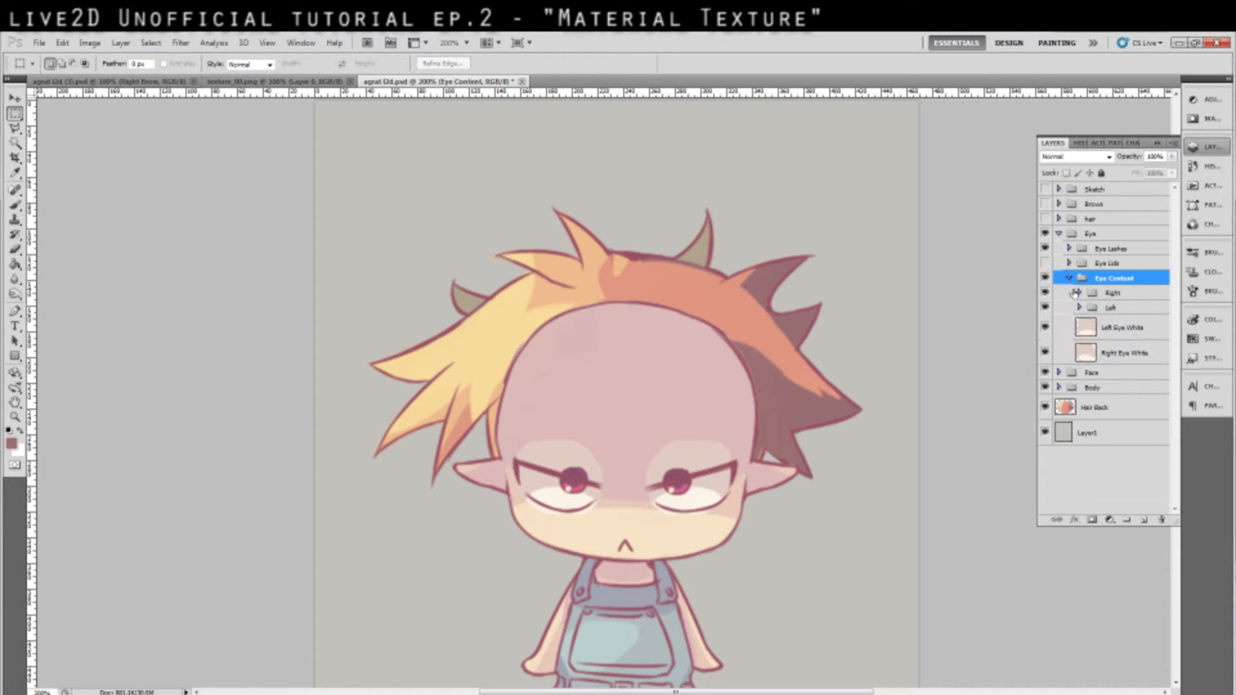
click(1046, 328)
click(1045, 329)
click(1045, 328)
click(1045, 329)
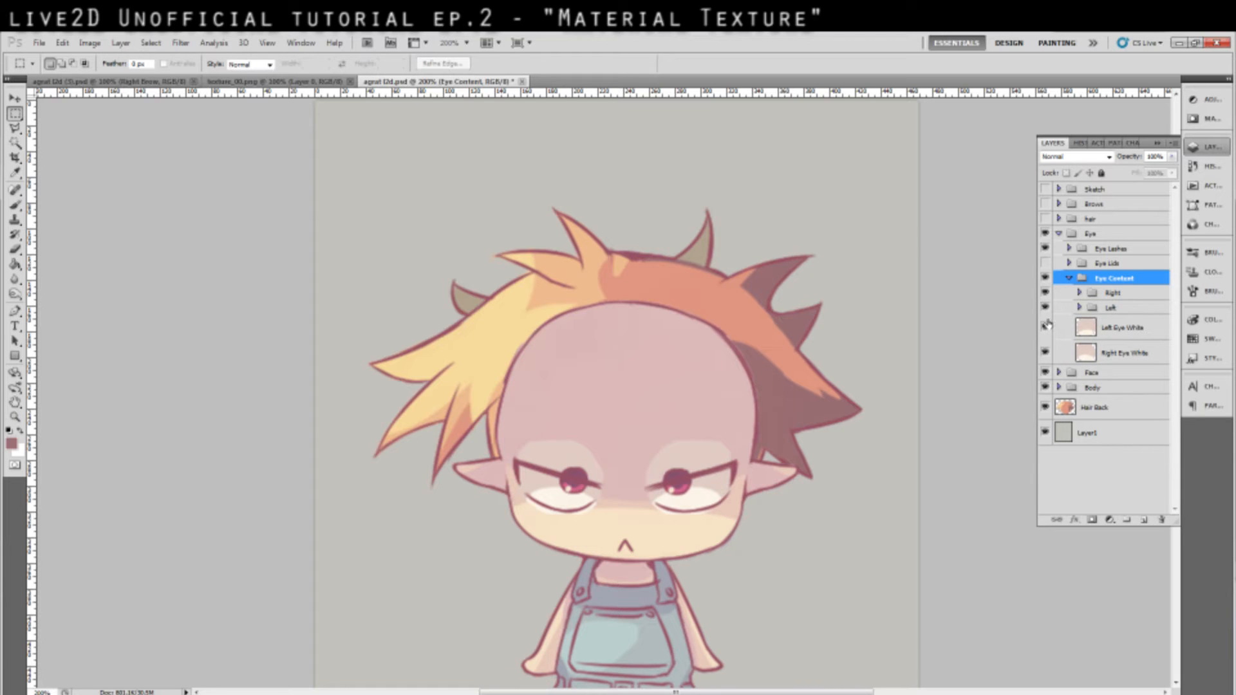
Select the Left Eye White layer and draw a rectangular selection around the character's whole left eye.
click(1103, 332)
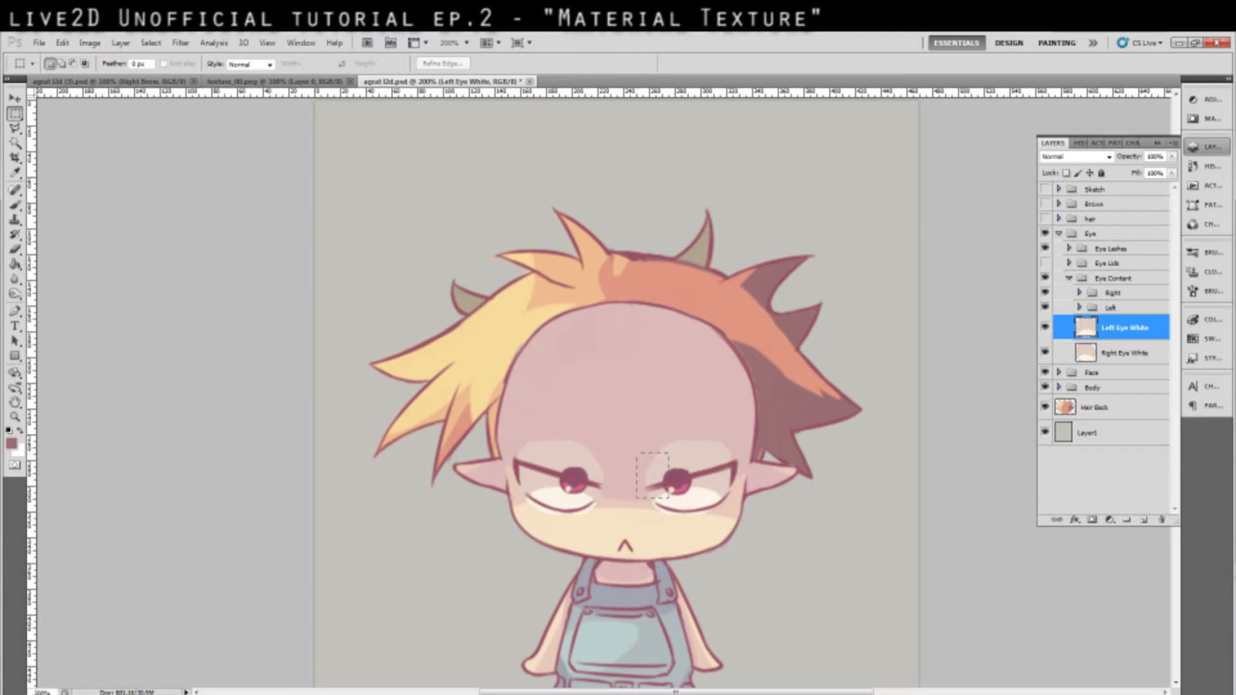
drag(669, 498, 748, 532)
click(747, 454)
click(751, 507)
drag(638, 438, 634, 438)
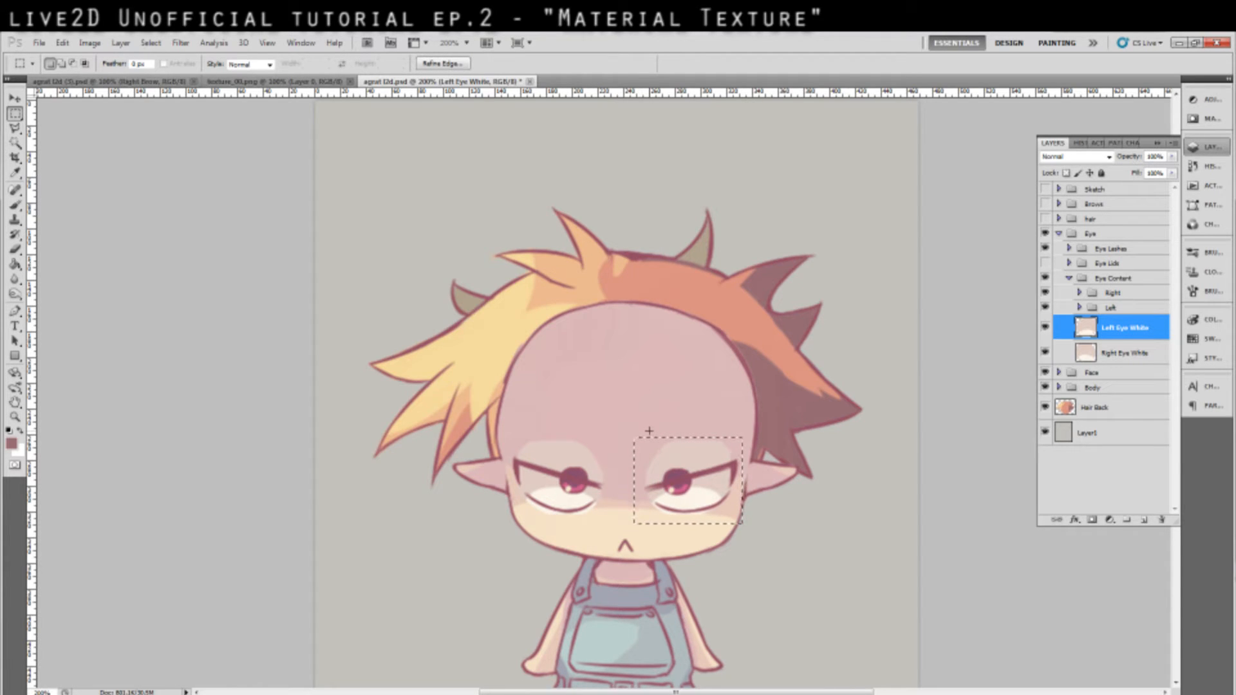